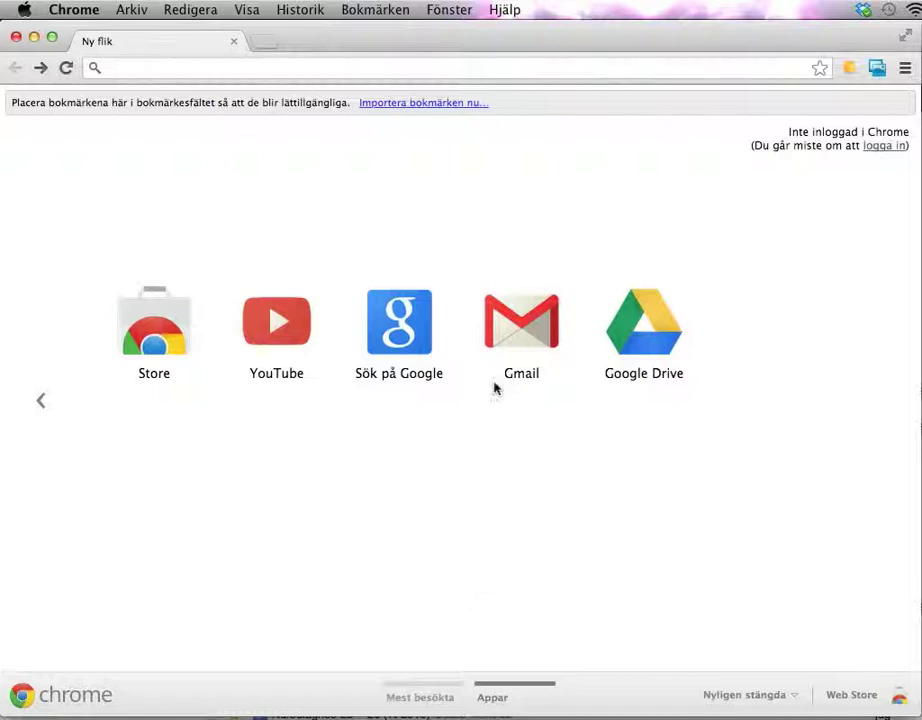
# Step: Open drive.google.com in the browser
pyautogui.click(443, 67)
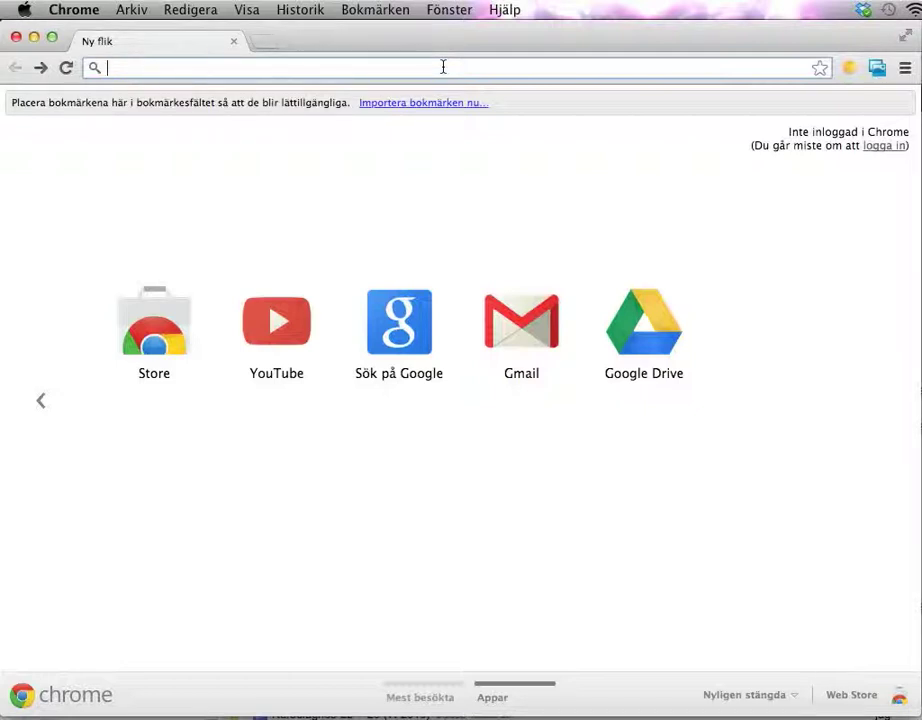
pyautogui.write('dro')
pyautogui.press('BackSpace')
pyautogui.press('BackSpace')
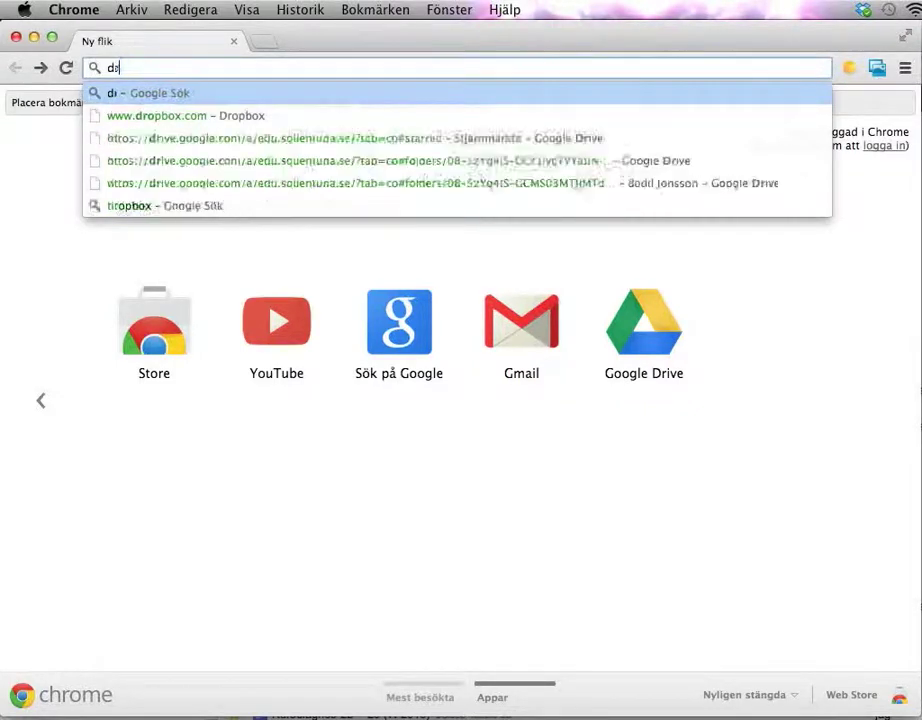
pyautogui.write('ive')
pyautogui.press('Right')
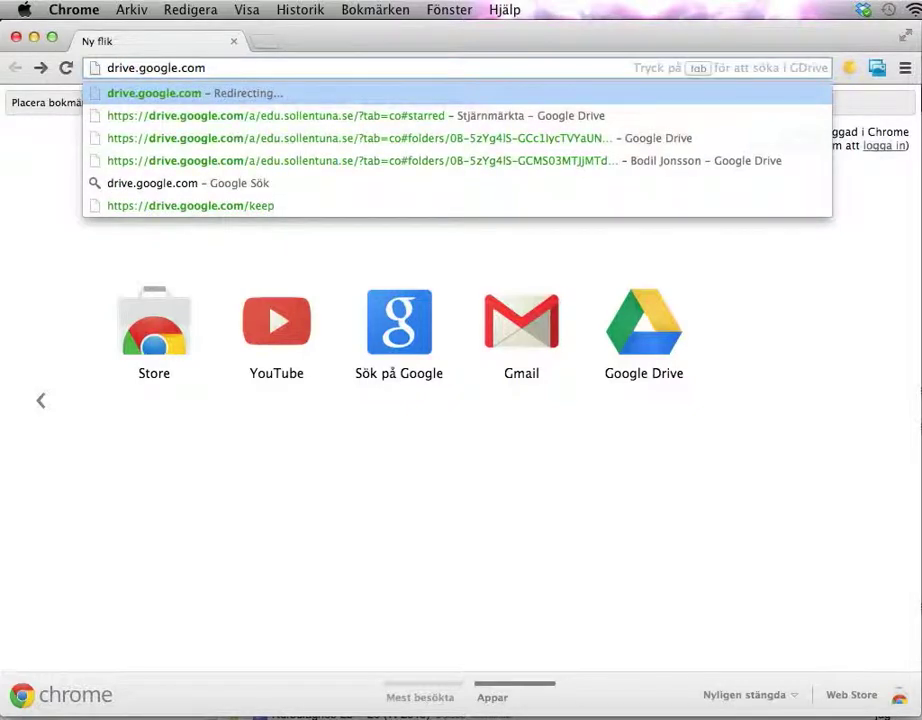
pyautogui.press('Return')
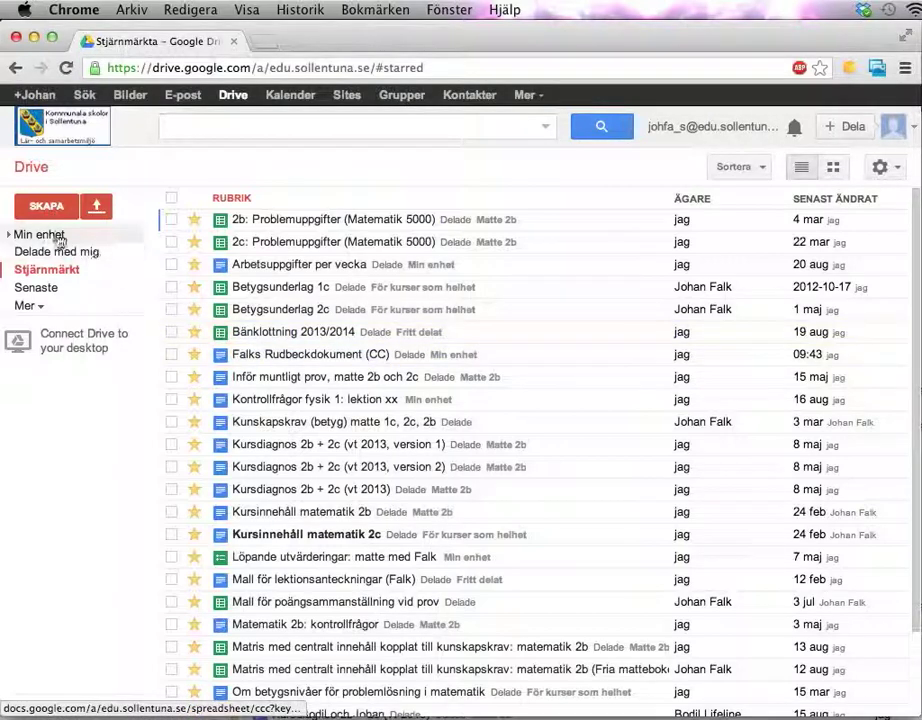
# Step: Create a new form (Formulär) and title it "Utvärdering BFL-möte"
pyautogui.click(50, 207)
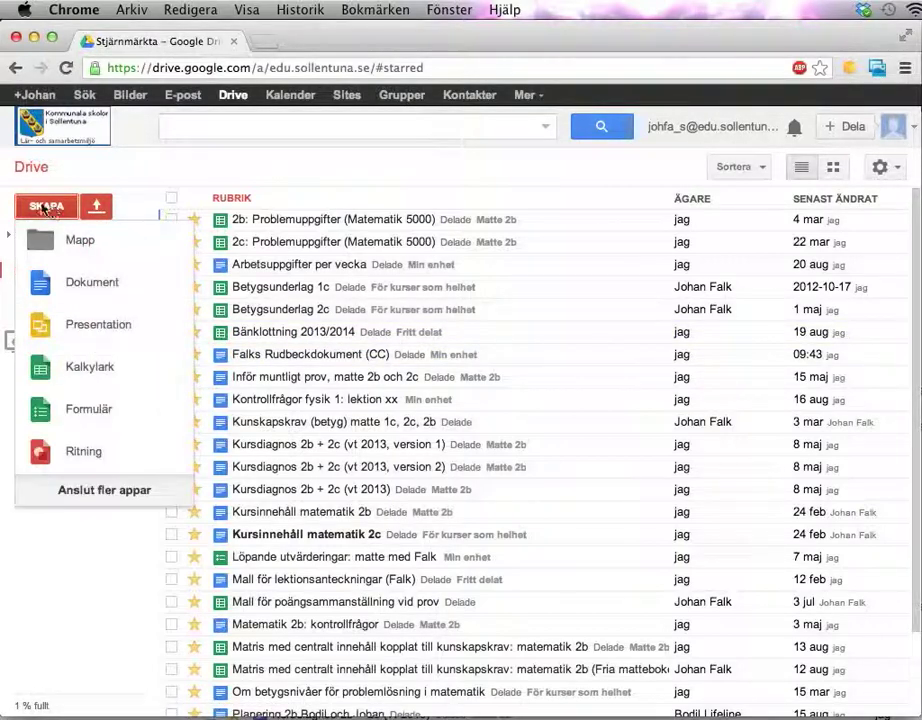
pyautogui.click(88, 412)
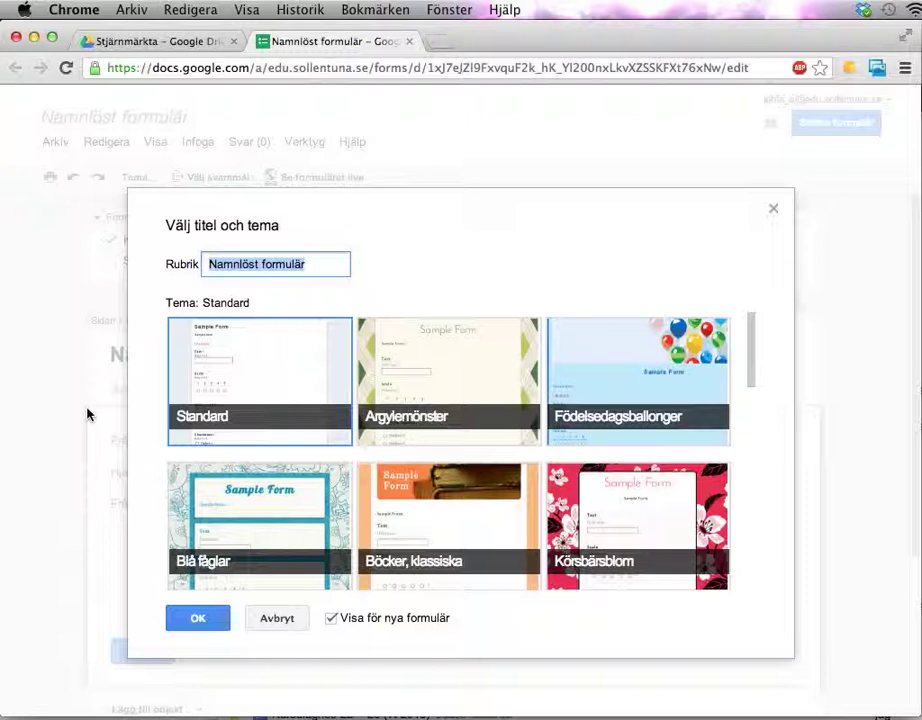
pyautogui.write('Utvärderingar')
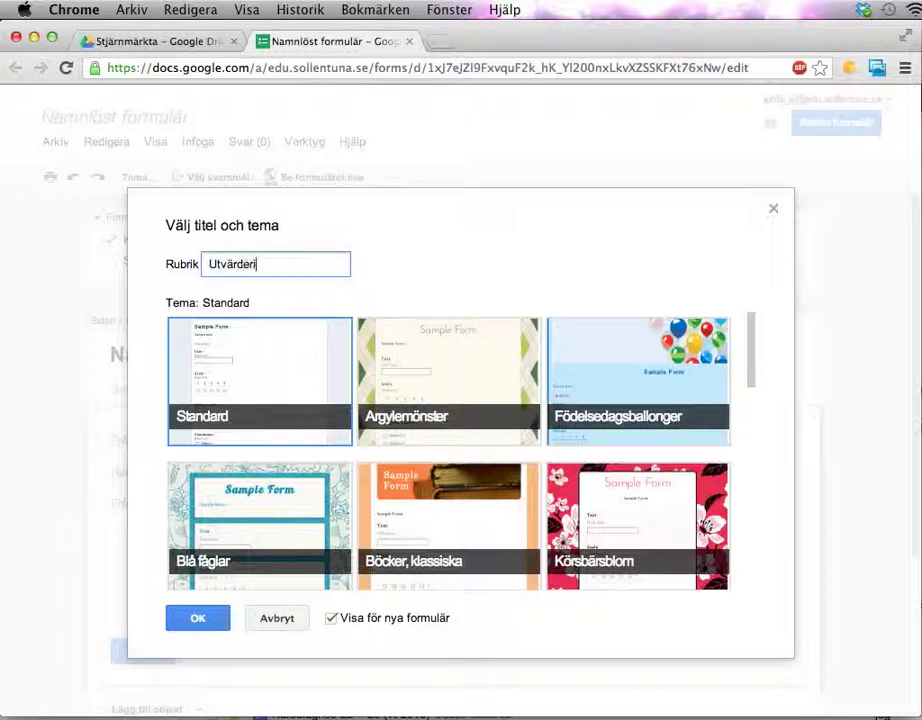
pyautogui.press('BackSpace')
pyautogui.press('BackSpace')
pyautogui.press('BackSpace')
pyautogui.write('BFL-möte')
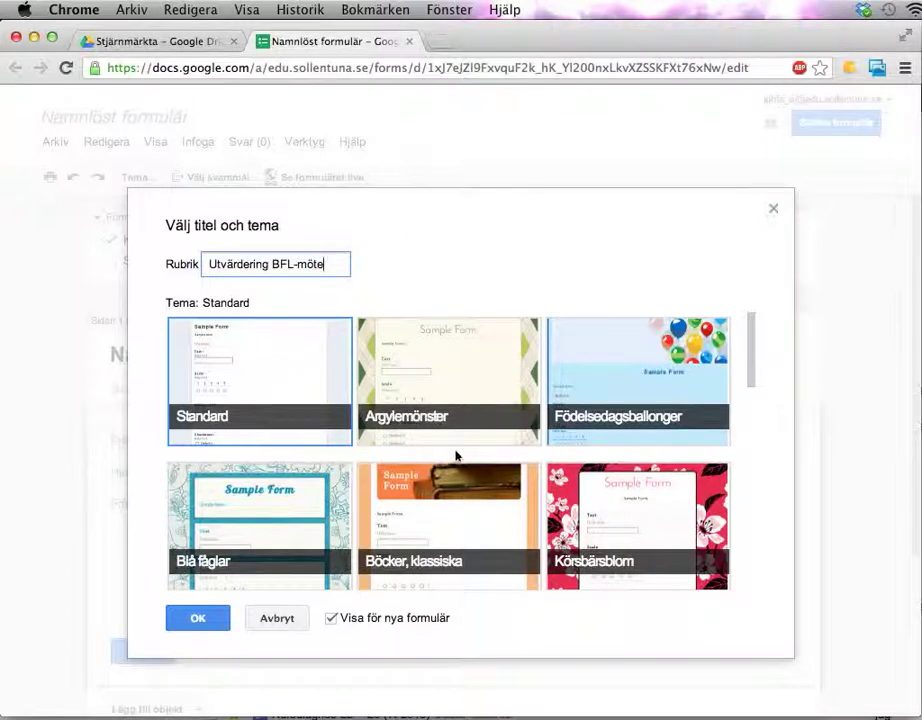
# Step: Apply the theme "Böcker, klassiska" to the new form and confirm the title and theme
pyautogui.scroll(-2, 469, 459)
pyautogui.scroll(-3, 469, 459)
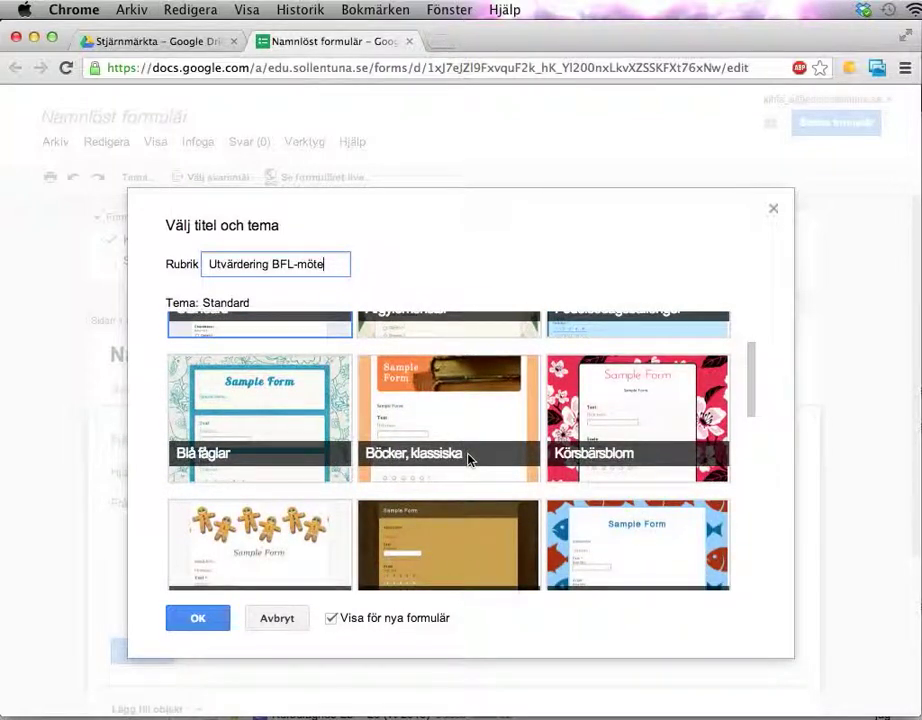
pyautogui.scroll(5, 469, 459)
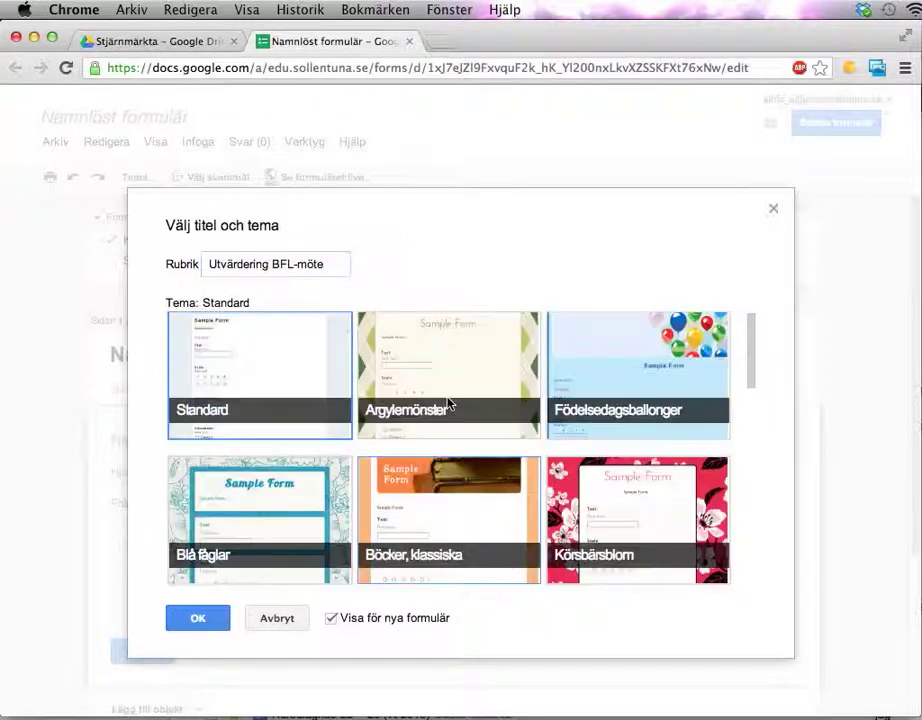
pyautogui.click(447, 488)
pyautogui.scroll(-3, 440, 495)
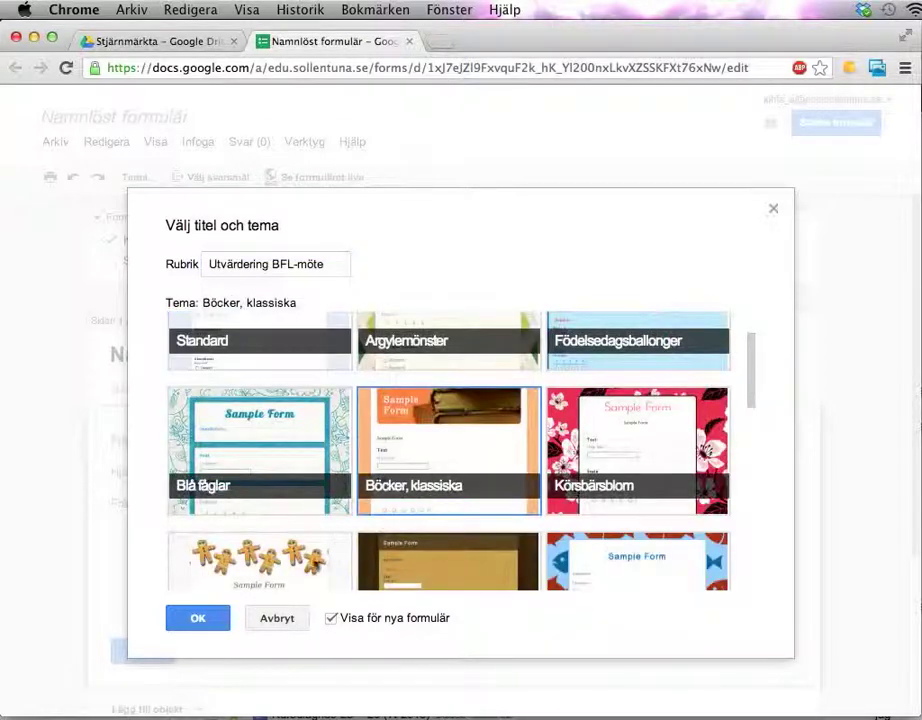
pyautogui.click(190, 619)
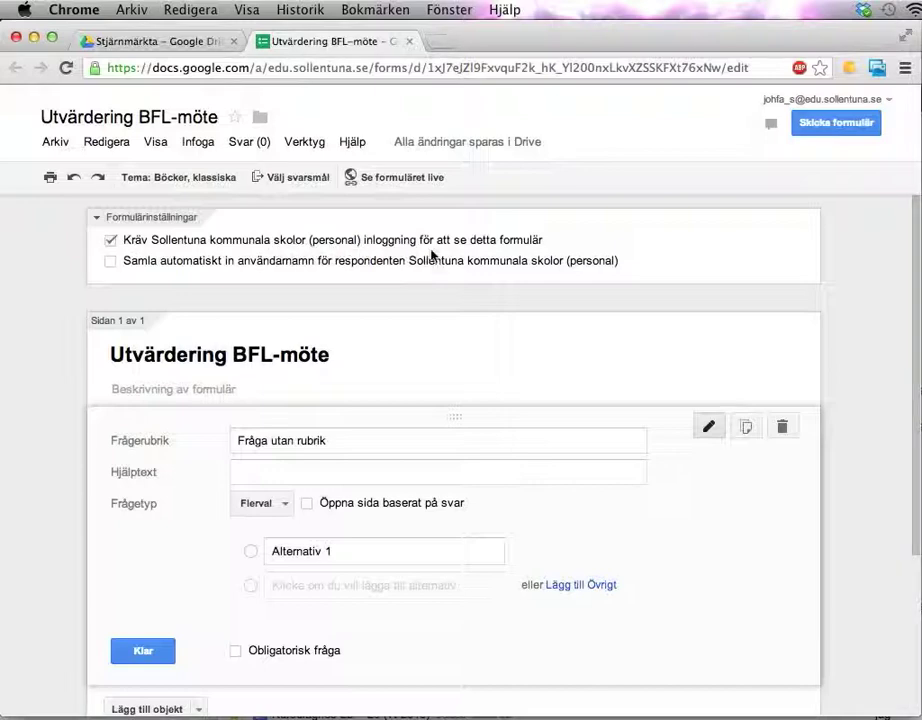
# Step: Try to remove the Sollentuna login requirement for viewing the form, and cancel the change
pyautogui.click(524, 250)
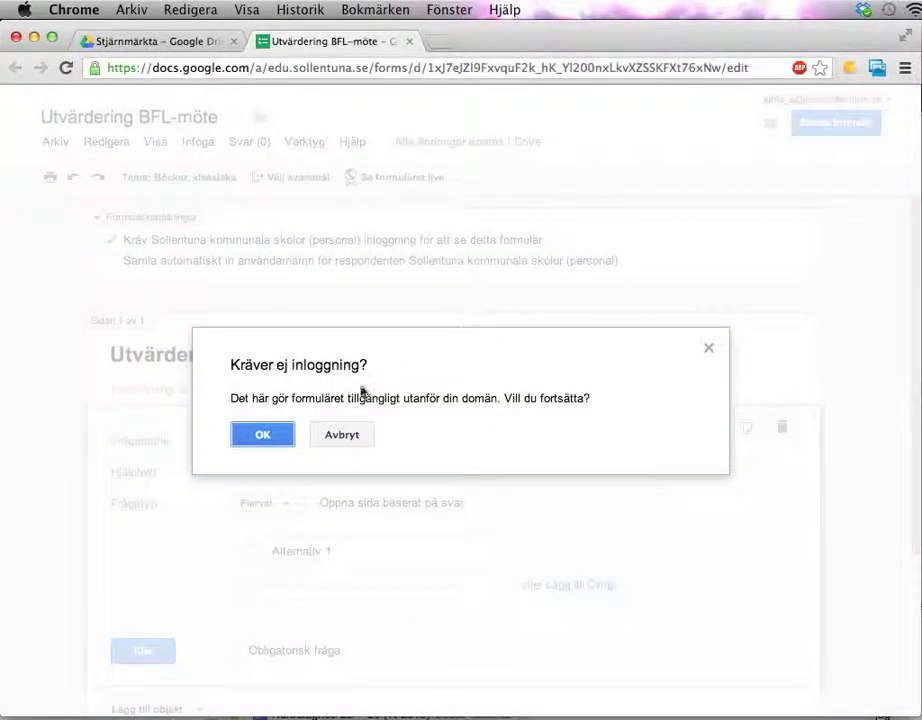
pyautogui.click(350, 440)
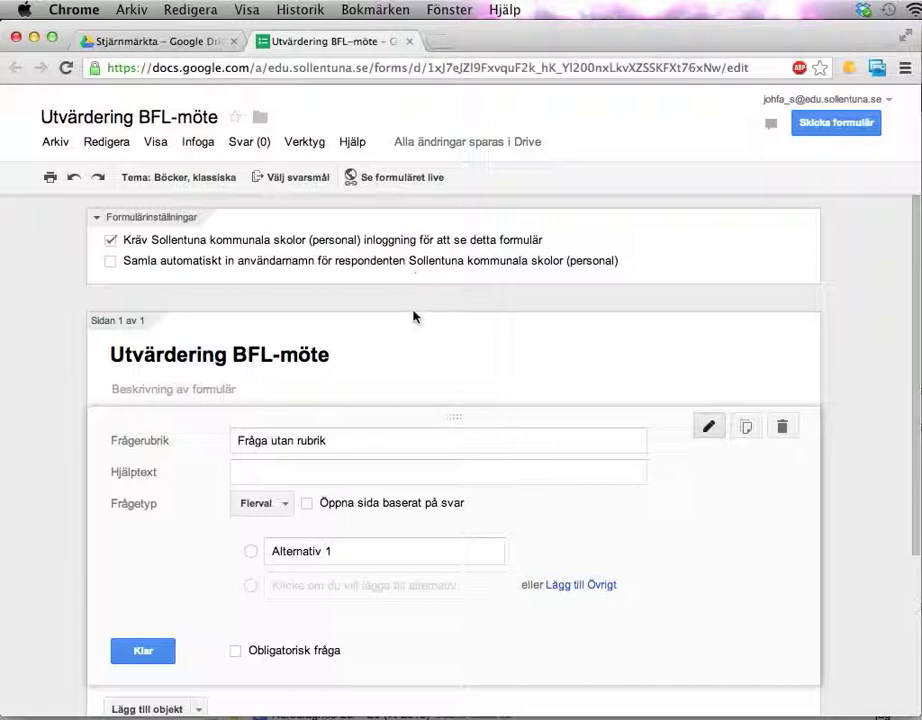
# Step: Set the form description to "Alla svar är anonyma."
pyautogui.click(197, 386)
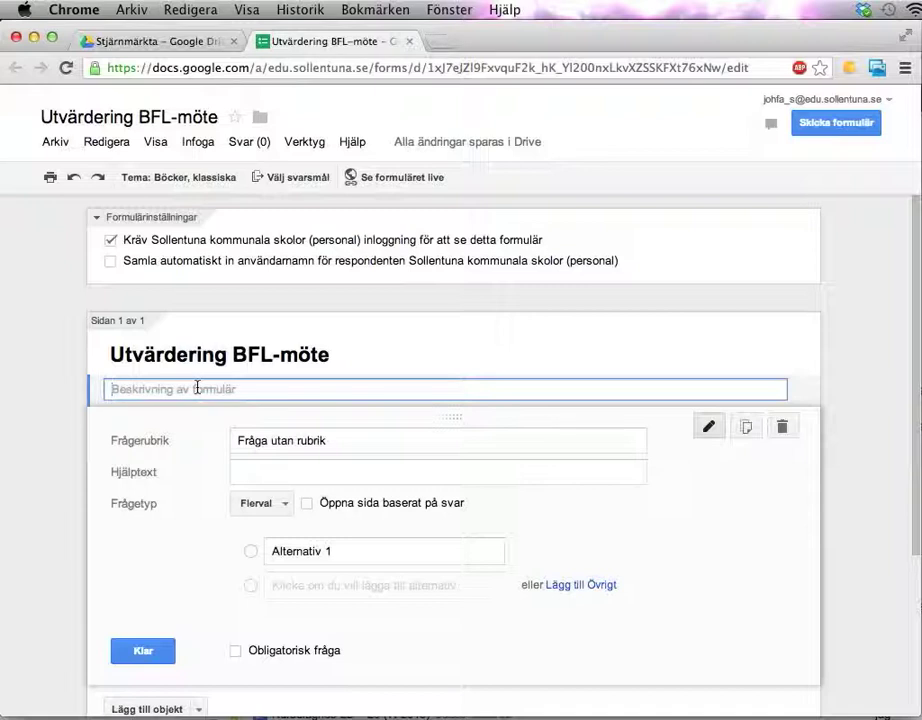
pyautogui.write('Alla svar är anonyma.')
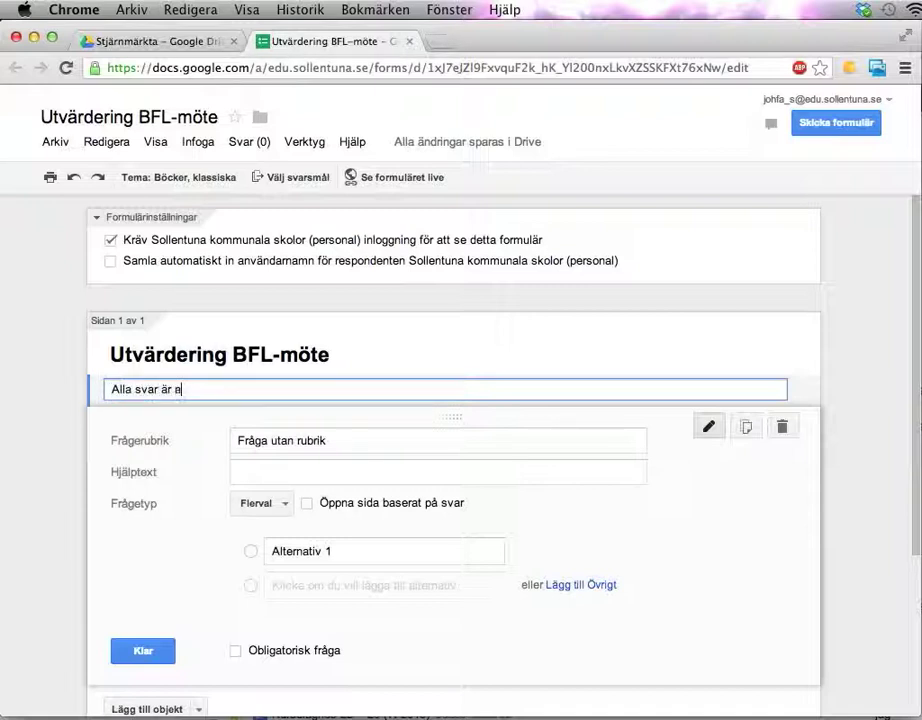
pyautogui.click(421, 442)
# Step: Copy "Hur givande tycker du att mötet var?" from the Fraise notes and paste it over the first question's title in the form
pyautogui.press('super+Tab')
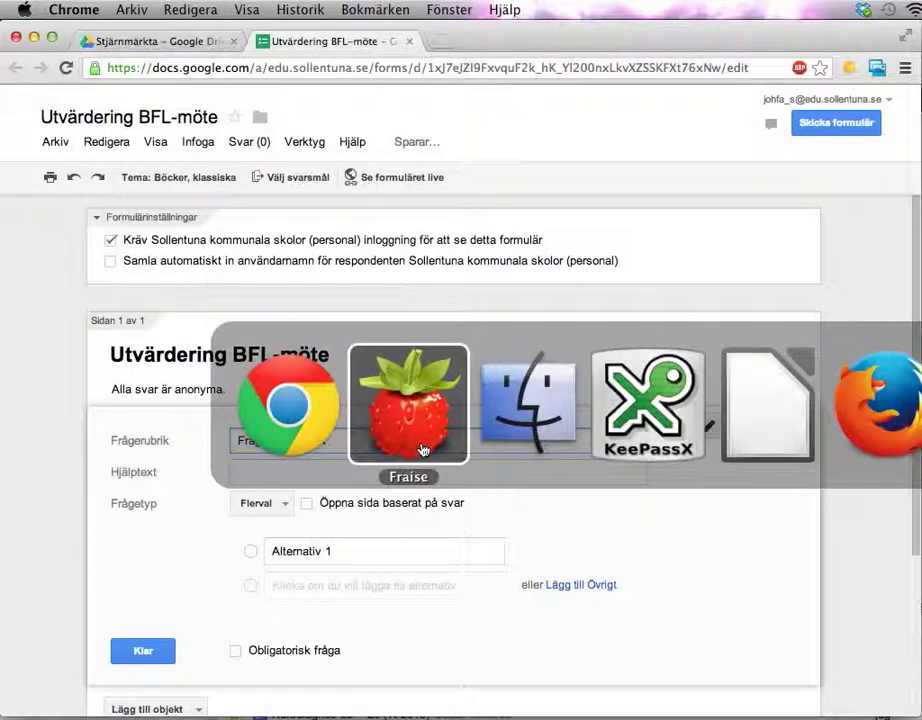
pyautogui.moveTo(360, 36); pyautogui.dragTo(263, 40)
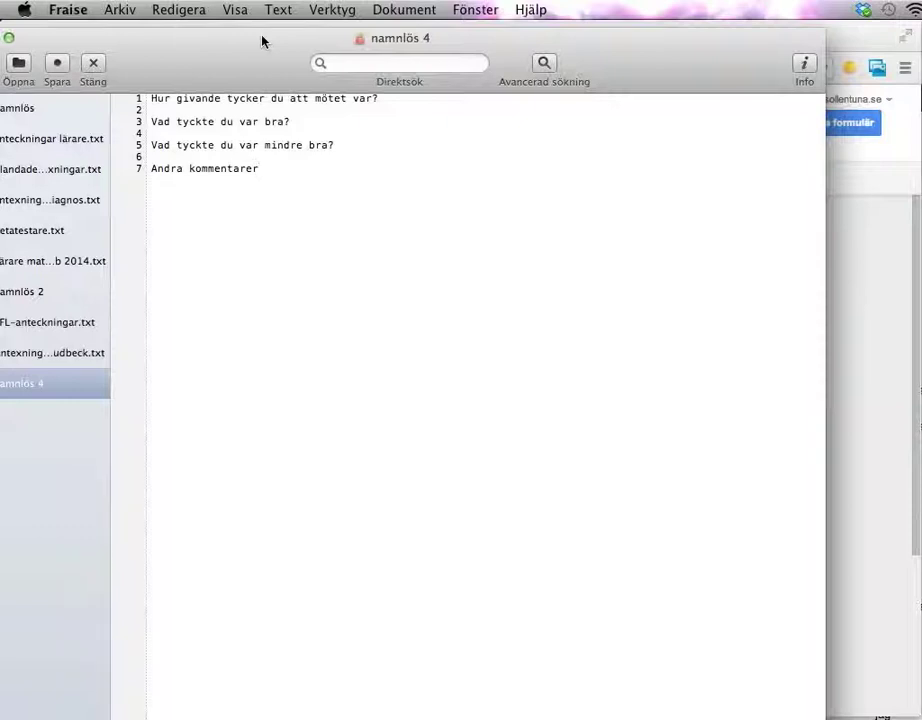
pyautogui.press('super+Up')
pyautogui.press('shift+super+Right')
pyautogui.press('super+c')
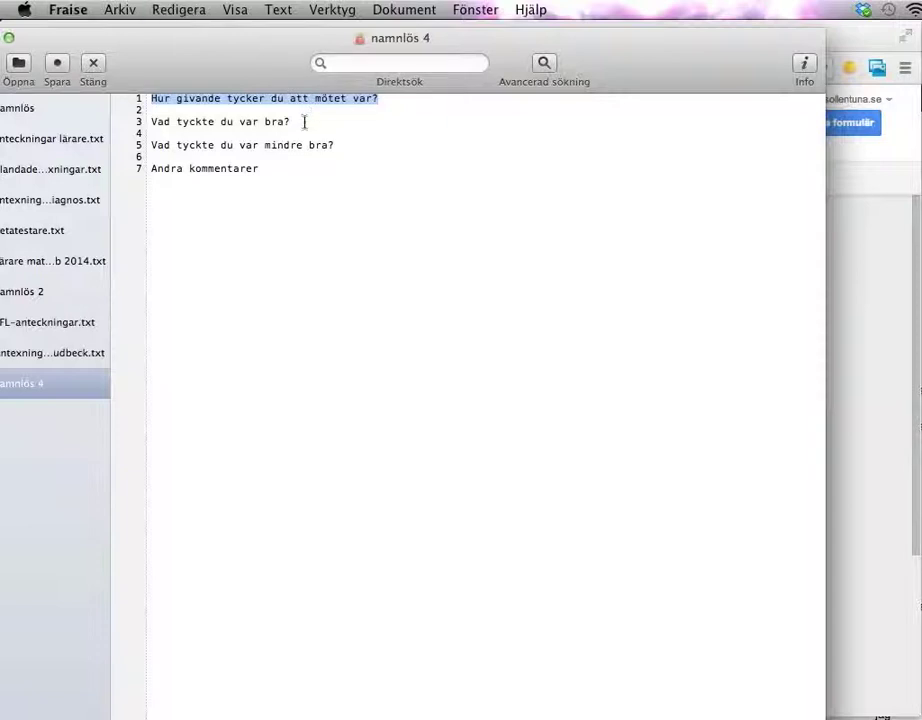
pyautogui.press('super+Tab')
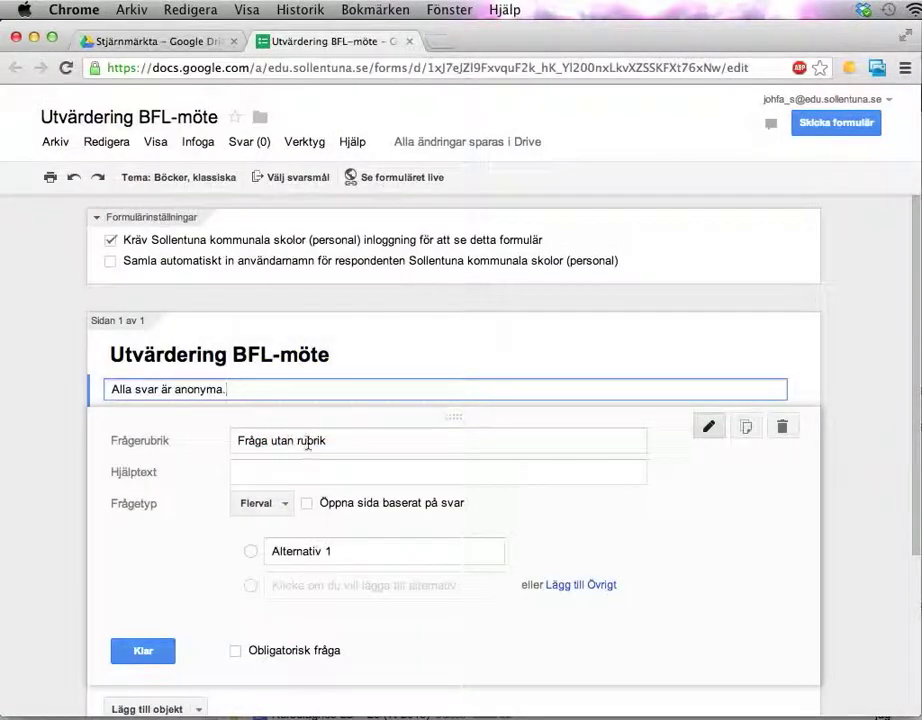
pyautogui.click(350, 444)
pyautogui.press('super+a')
pyautogui.press('super+v')
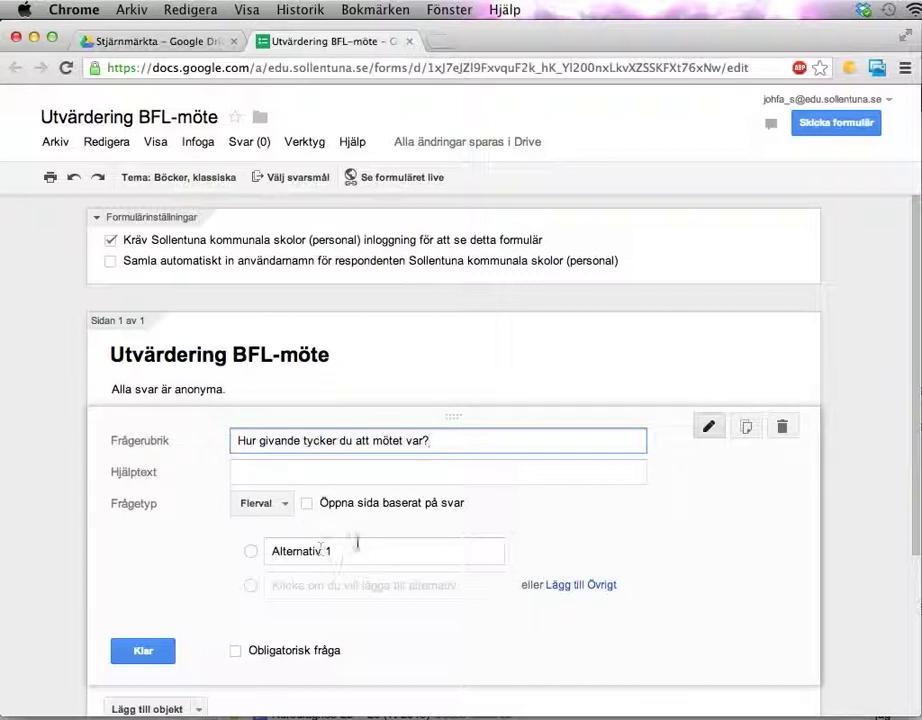
# Step: Change the first question's type to Skala and show the options for the scale's start value
pyautogui.click(288, 507)
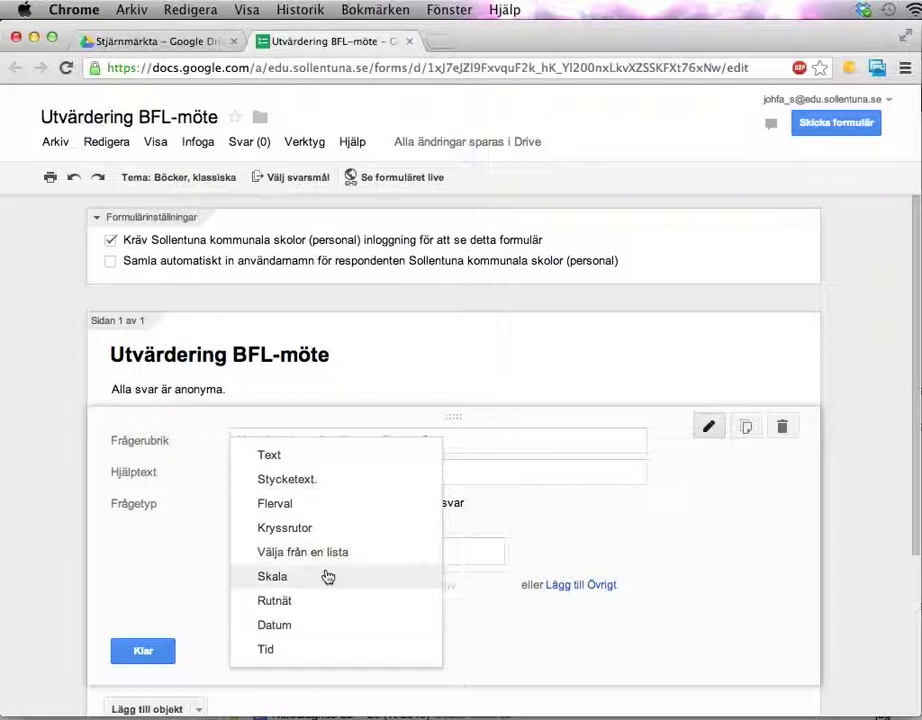
pyautogui.click(325, 578)
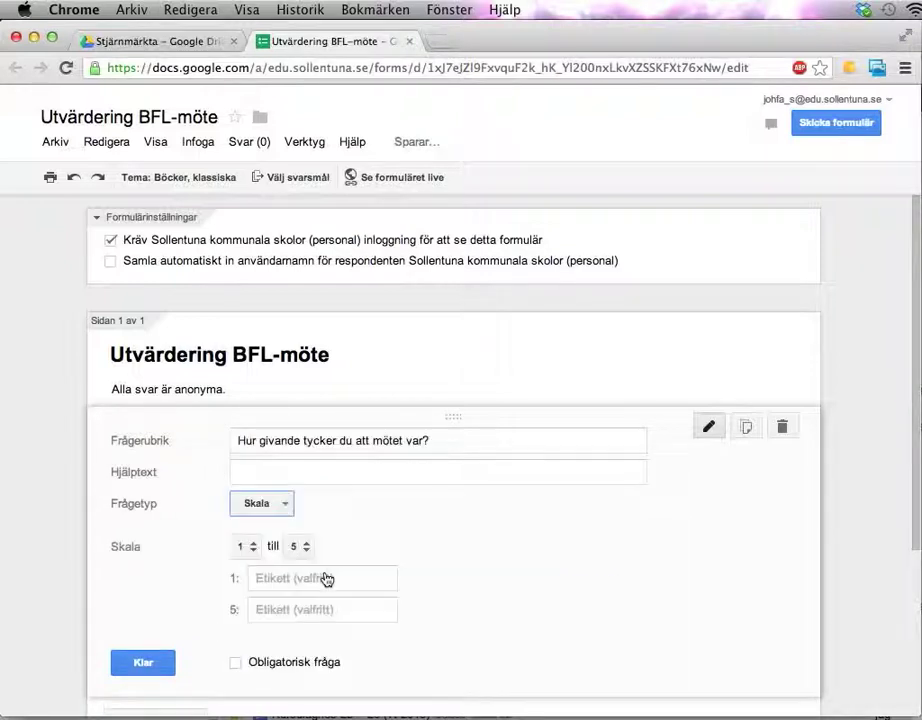
pyautogui.click(247, 546)
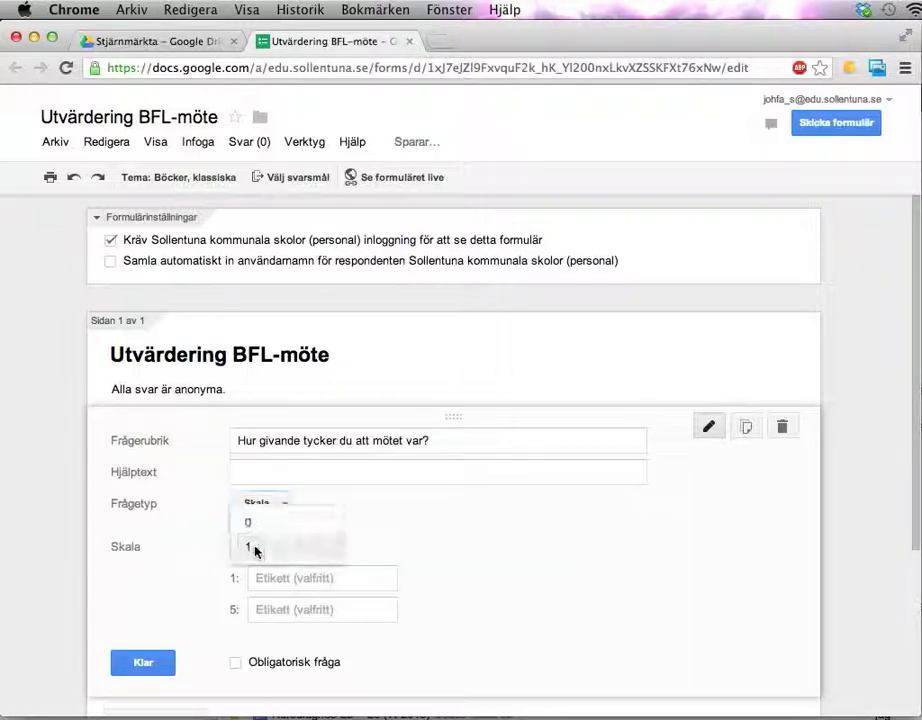
# Step: Label scale value 1 "Bortslösad tid" and value 5 "Mycket givande", and finish the question as mandatory
pyautogui.click(360, 577)
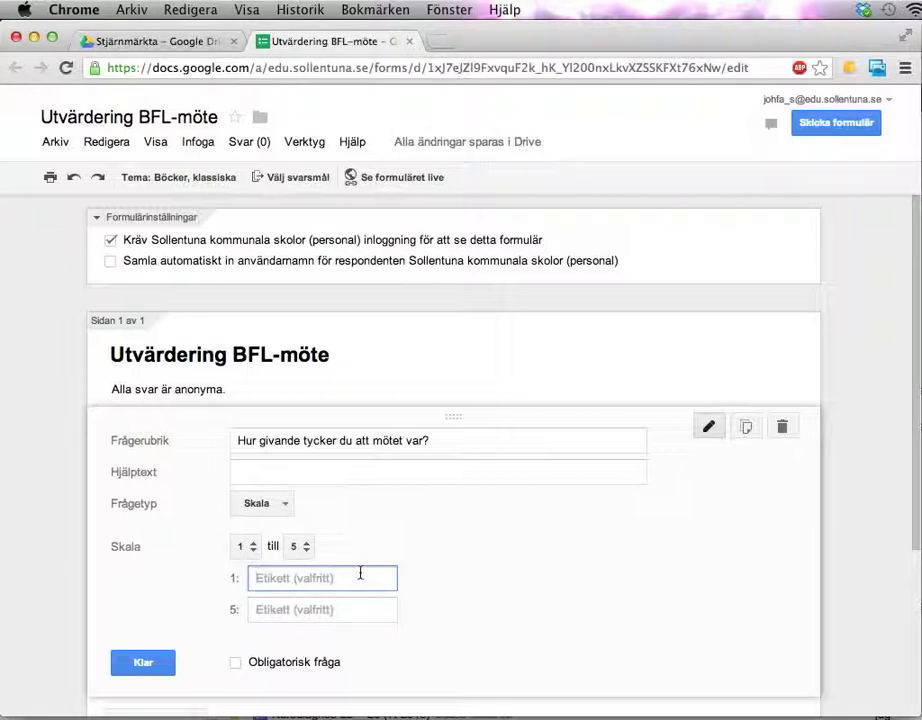
pyautogui.write('InteBor')
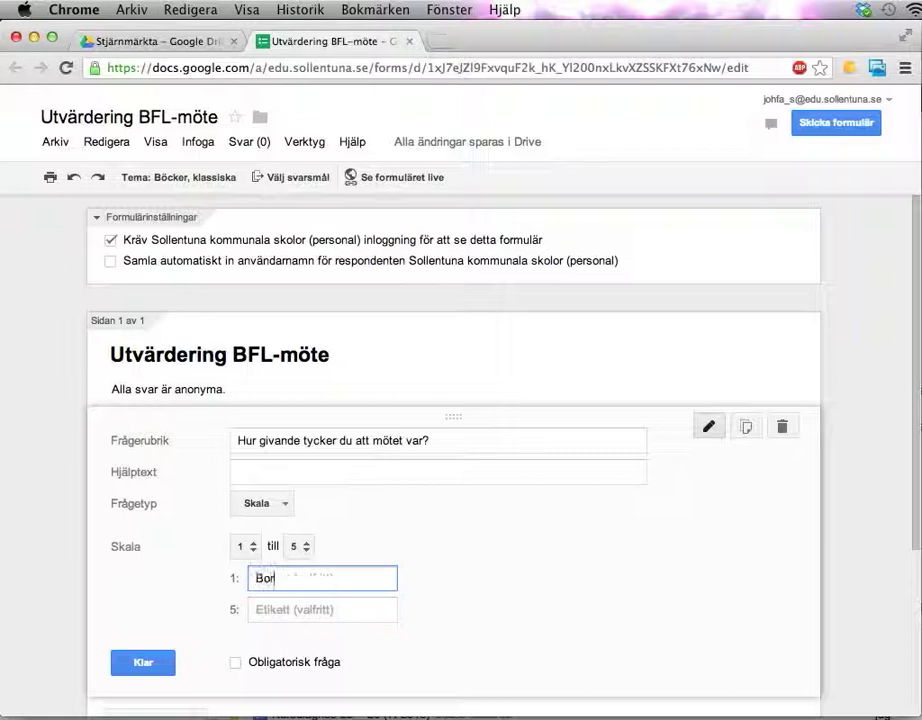
pyautogui.write('tslösad tid')
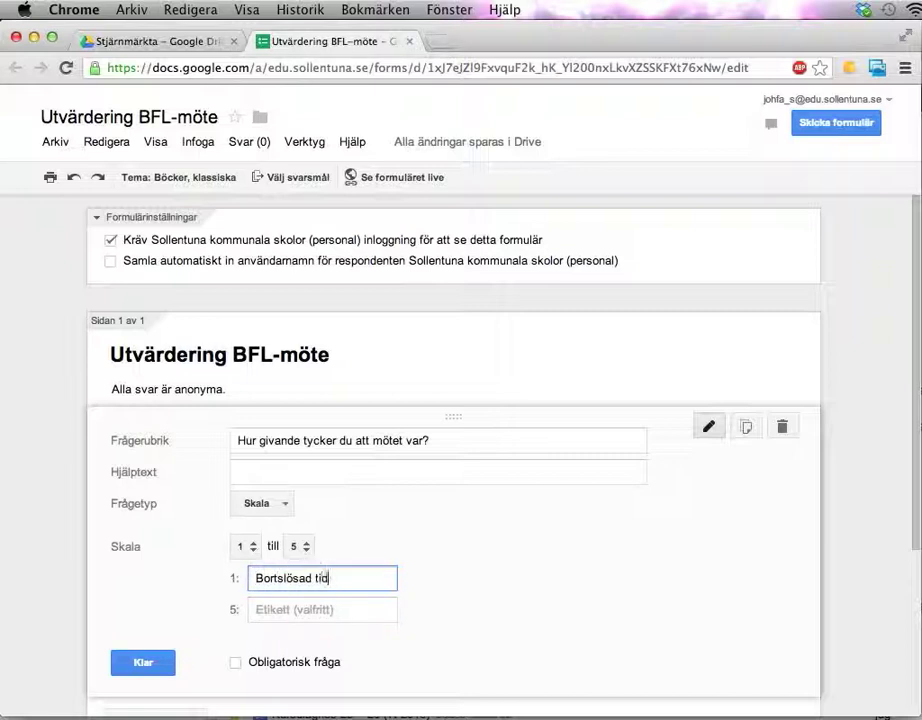
pyautogui.click(376, 609)
pyautogui.write('Mycket givande')
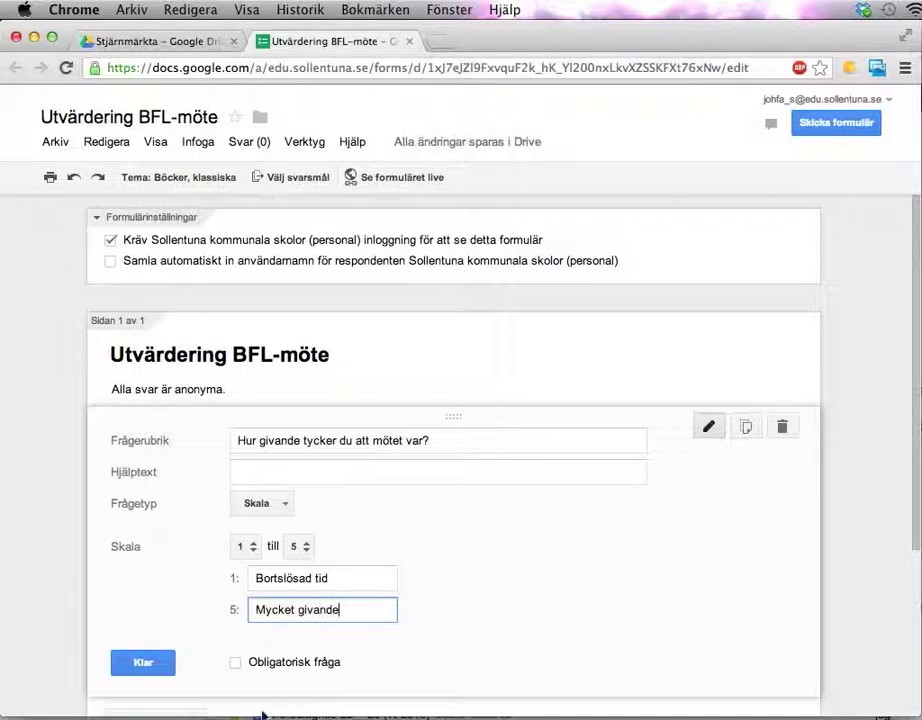
pyautogui.click(235, 664)
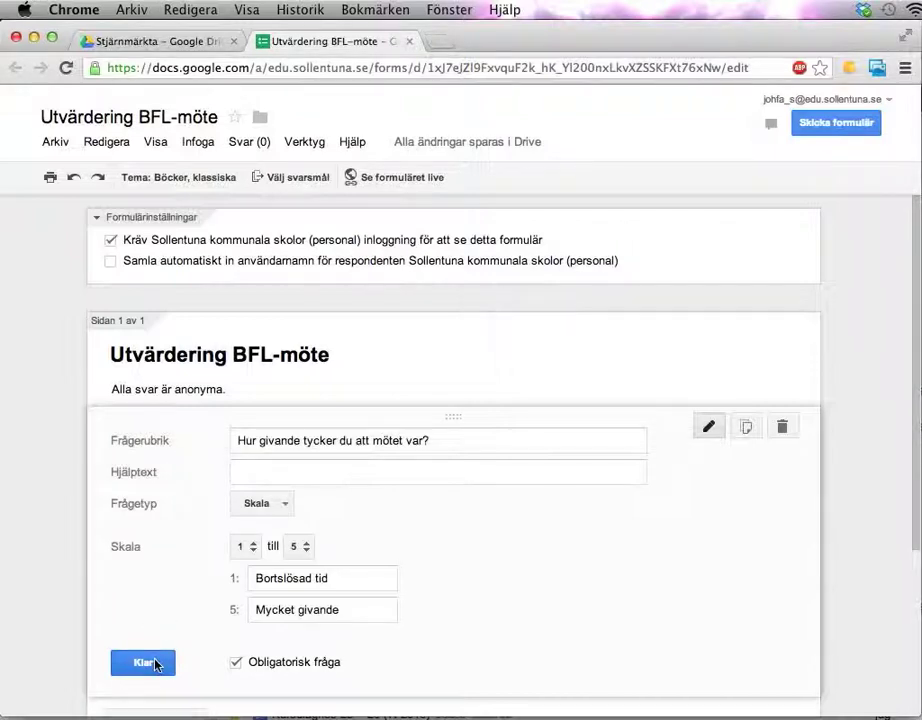
pyautogui.click(156, 664)
# Step: Add a paragraph text (Stycketext) question below the scale question
pyautogui.scroll(-1, 383, 574)
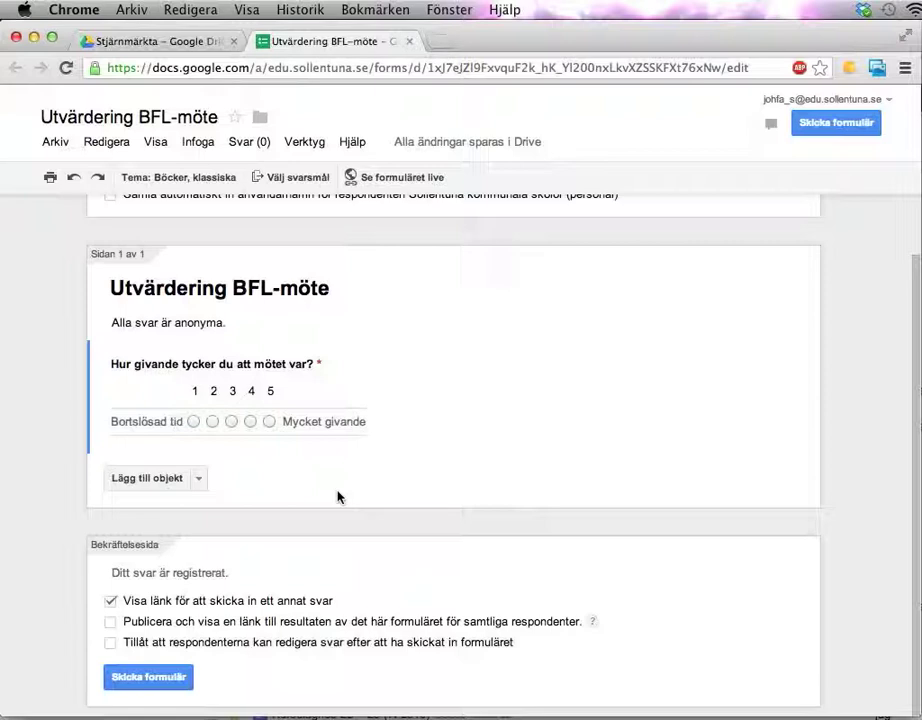
pyautogui.click(200, 481)
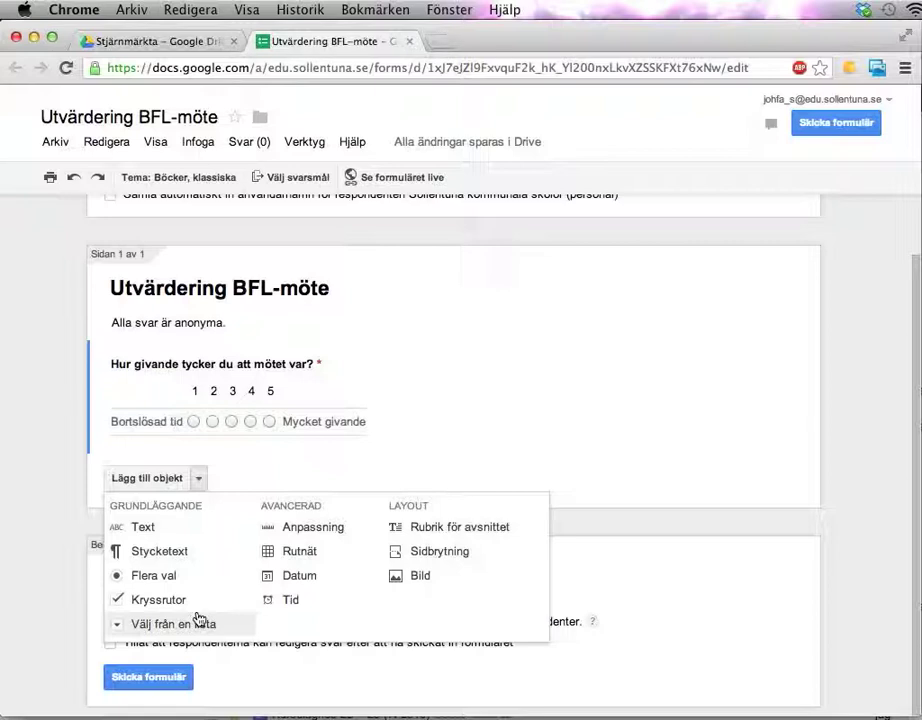
pyautogui.click(160, 551)
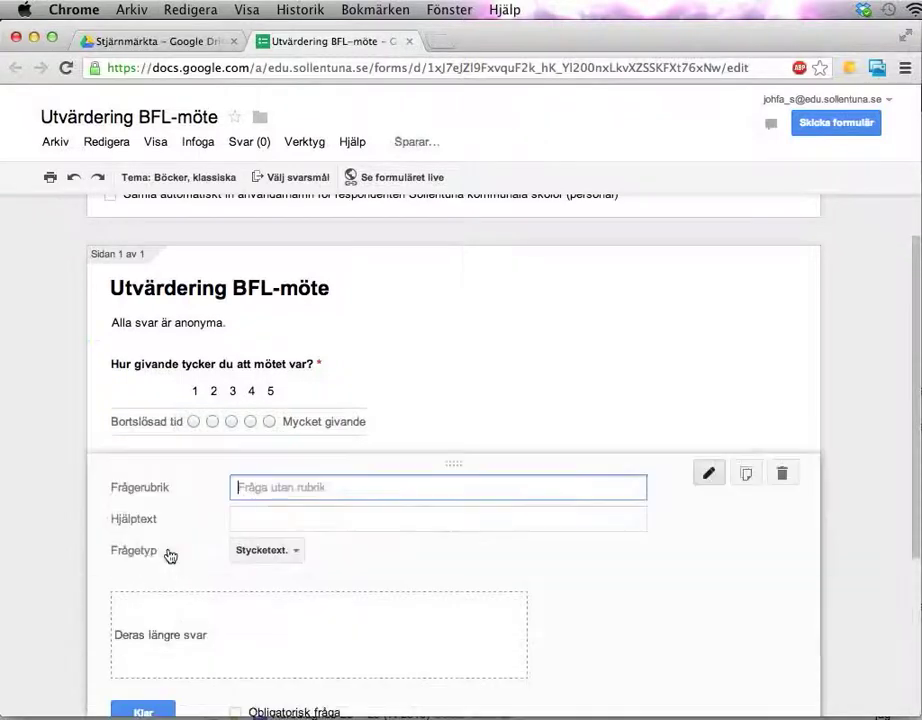
# Step: Copy "Vad tyckte du var bra?" from the Fraise notes and paste it as the new paragraph question's title
pyautogui.press('super+Tab')
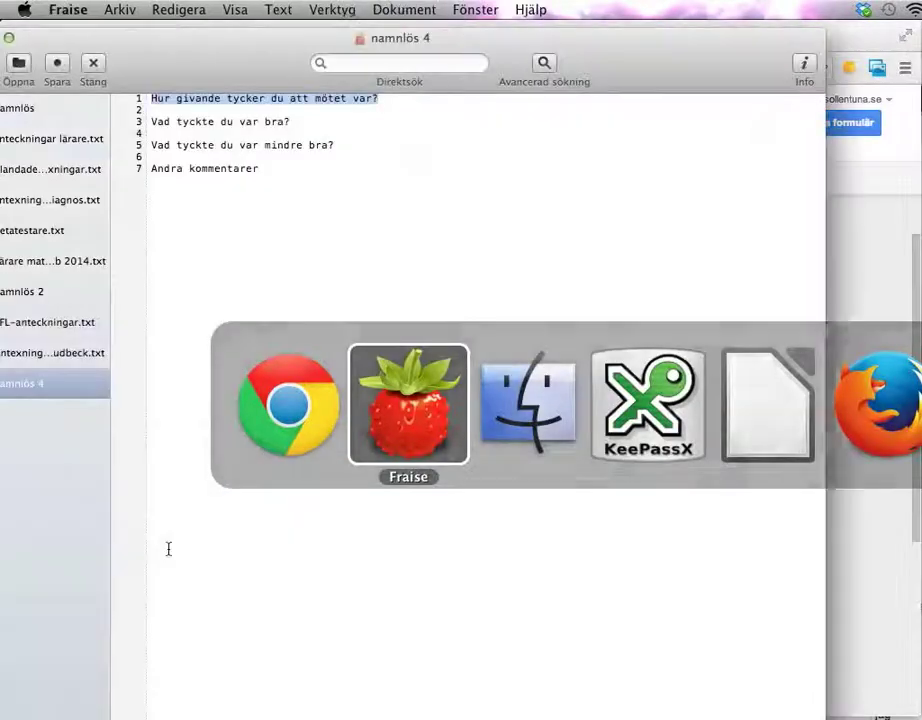
pyautogui.press('Down')
pyautogui.press('Down')
pyautogui.hotkey('shift', 'End')
pyautogui.press('super+c')
pyautogui.press('super+Tab')
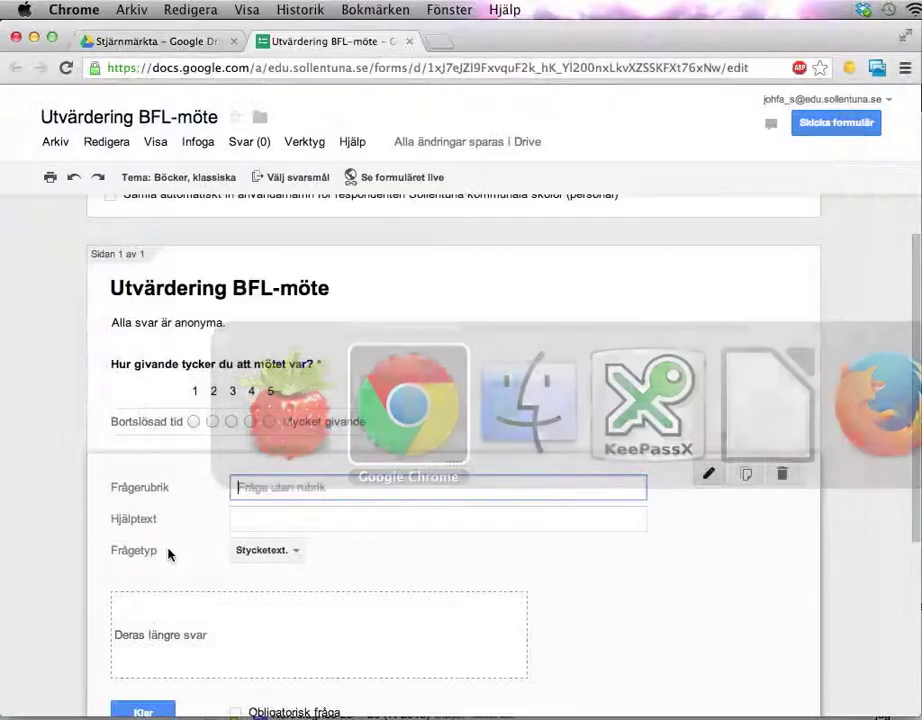
pyautogui.press('super+v')
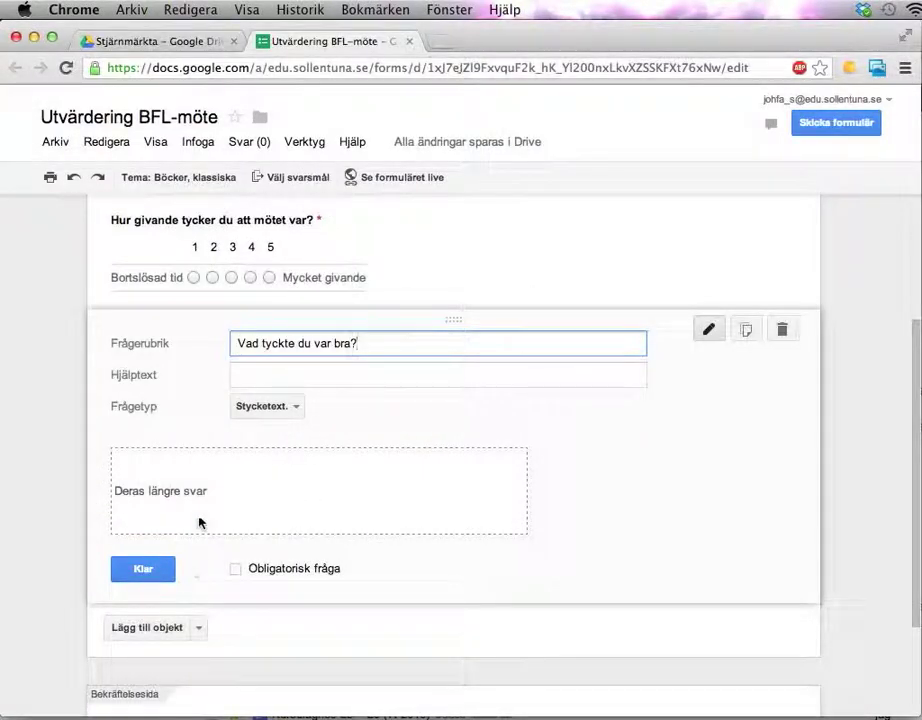
# Step: Finish the "Vad tyckte du var bra?" question and reopen it to add the help text "(frivillig fråga)"
pyautogui.click(143, 569)
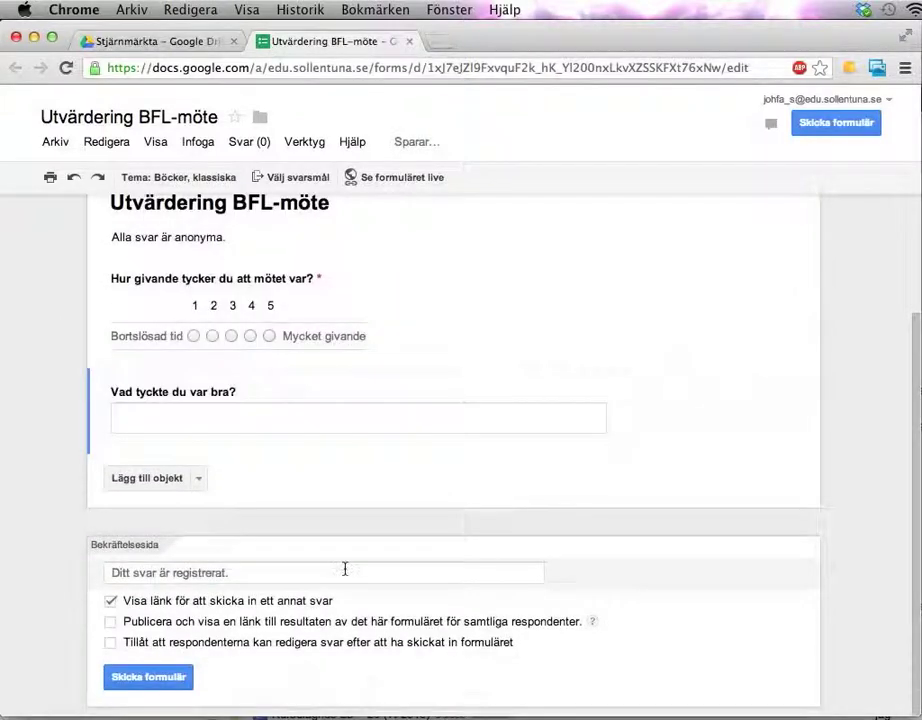
pyautogui.press('super+Tab')
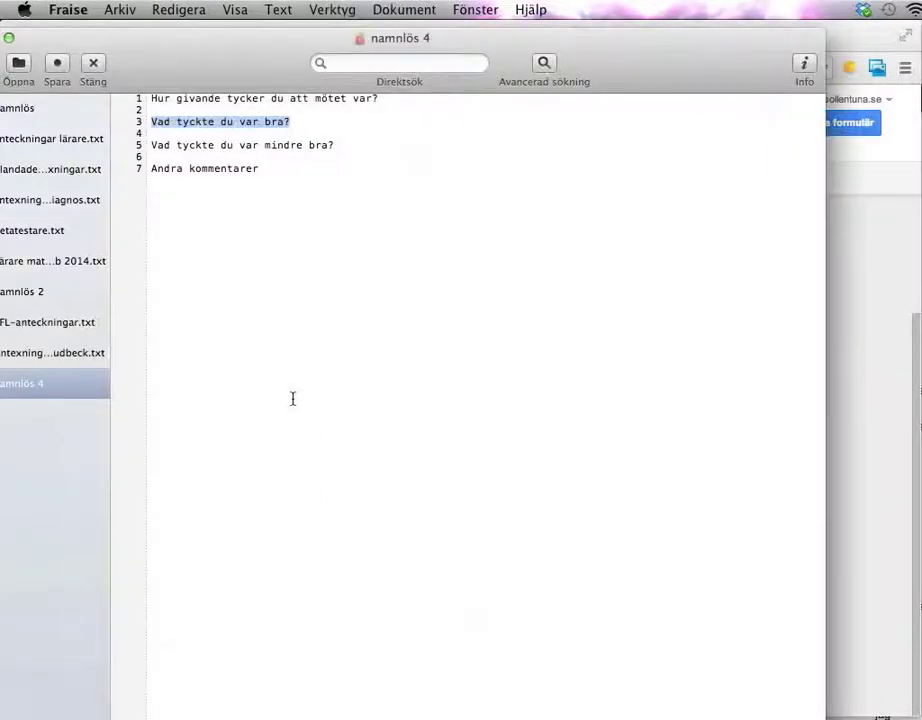
pyautogui.press('super+Tab')
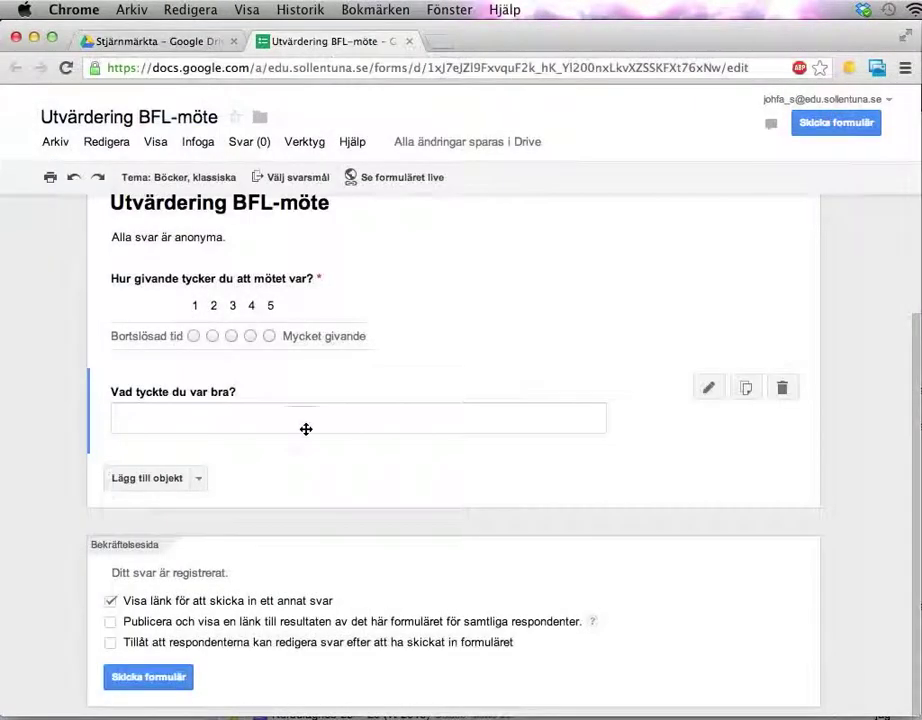
pyautogui.click(709, 389)
pyautogui.click(414, 432)
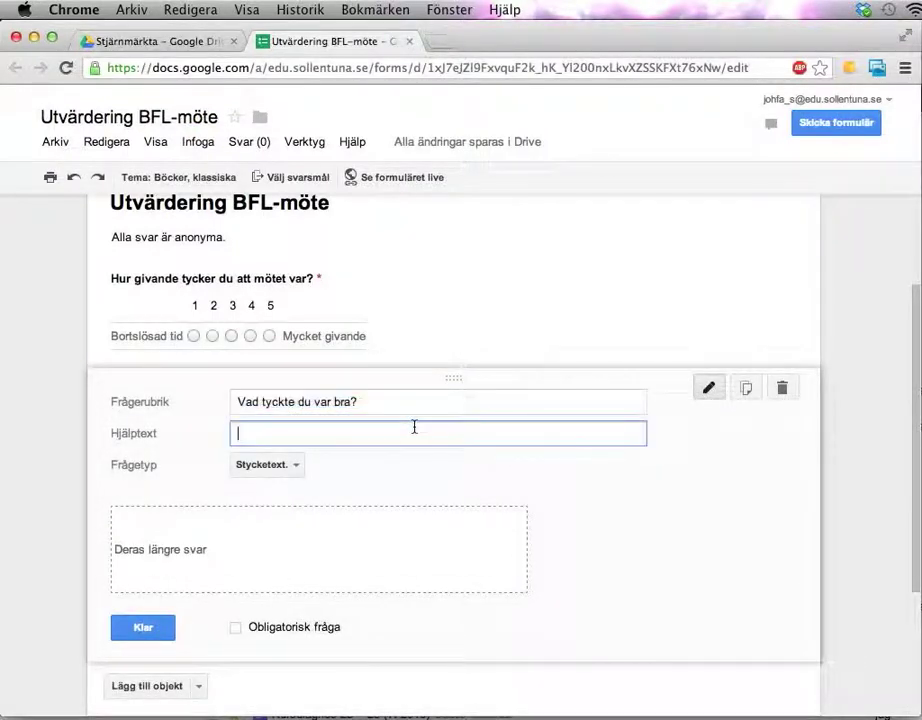
pyautogui.write('(frivillig fråga')
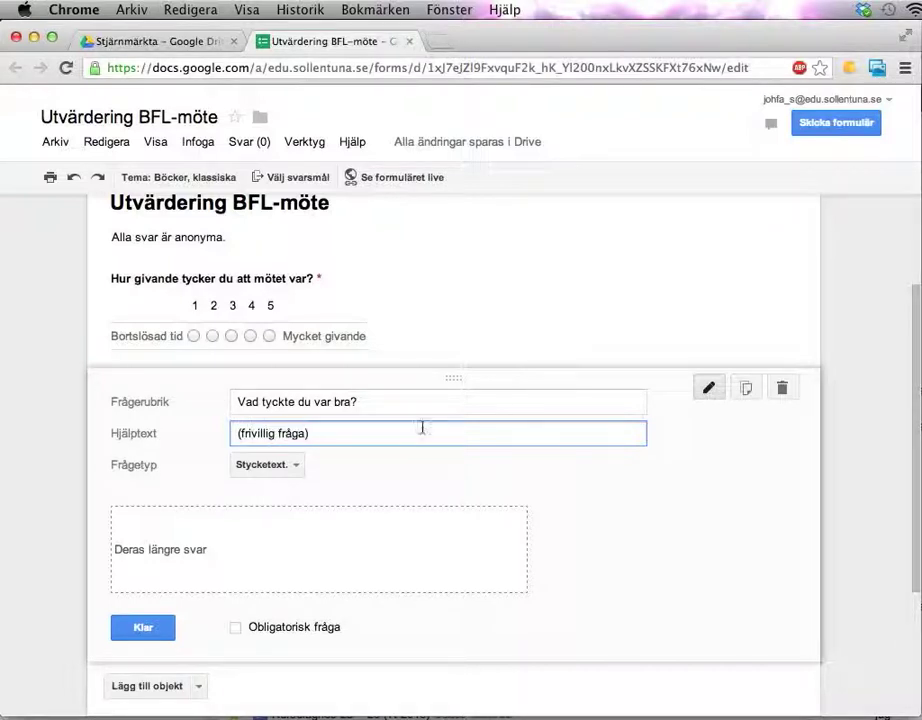
pyautogui.click(146, 627)
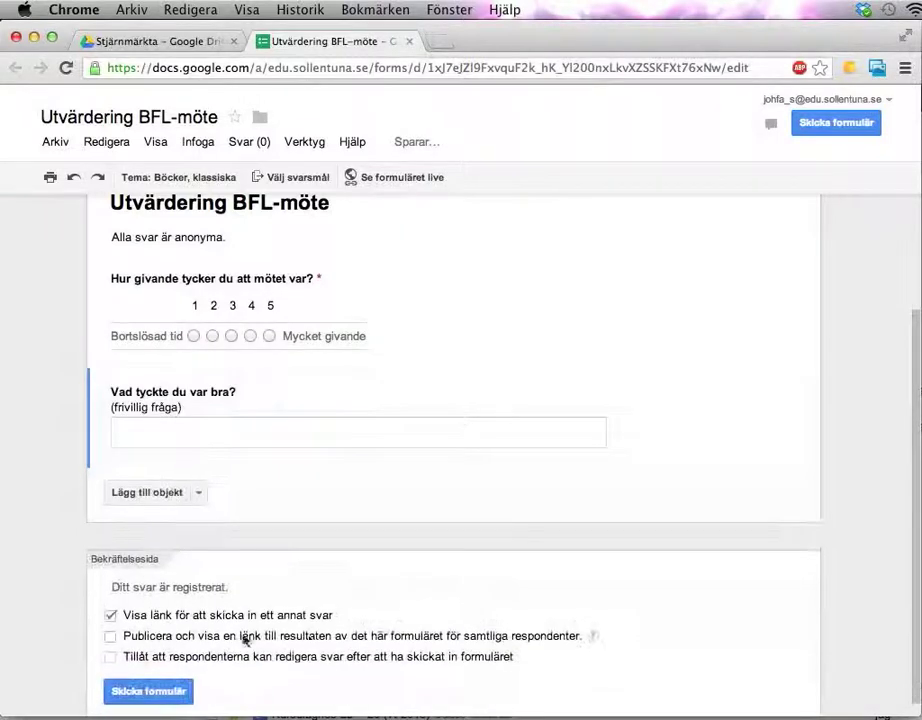
# Step: Add another paragraph text (Stycketext) question and title it "Vad tyckte du var mindre bra?", copied from the Fraise notes
pyautogui.click(192, 497)
pyautogui.click(132, 560)
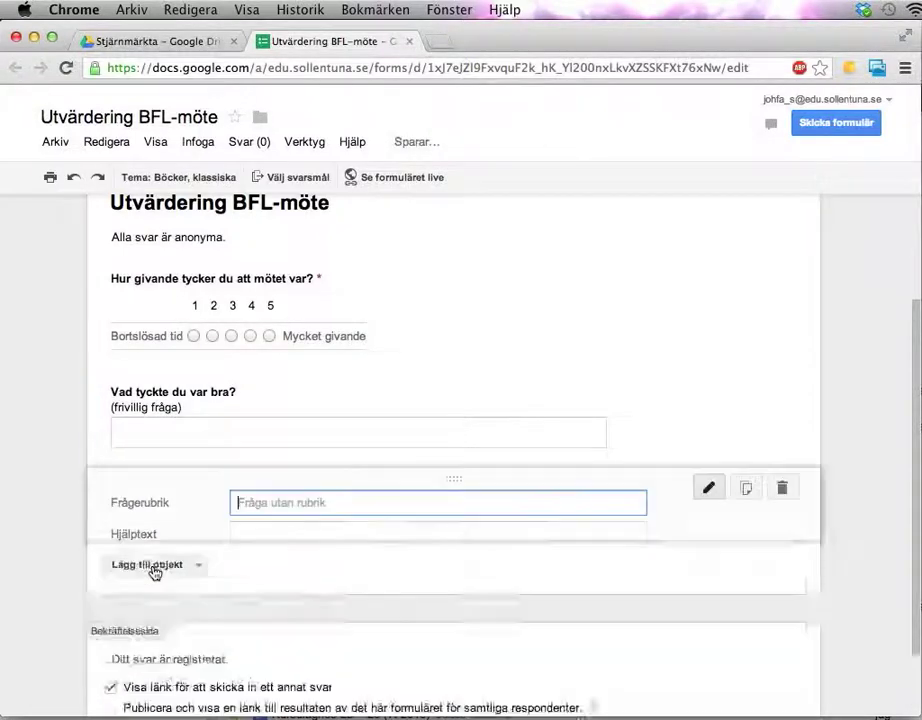
pyautogui.press('super+Tab')
pyautogui.press('Down')
pyautogui.press('Down')
pyautogui.press('super+shift+Right')
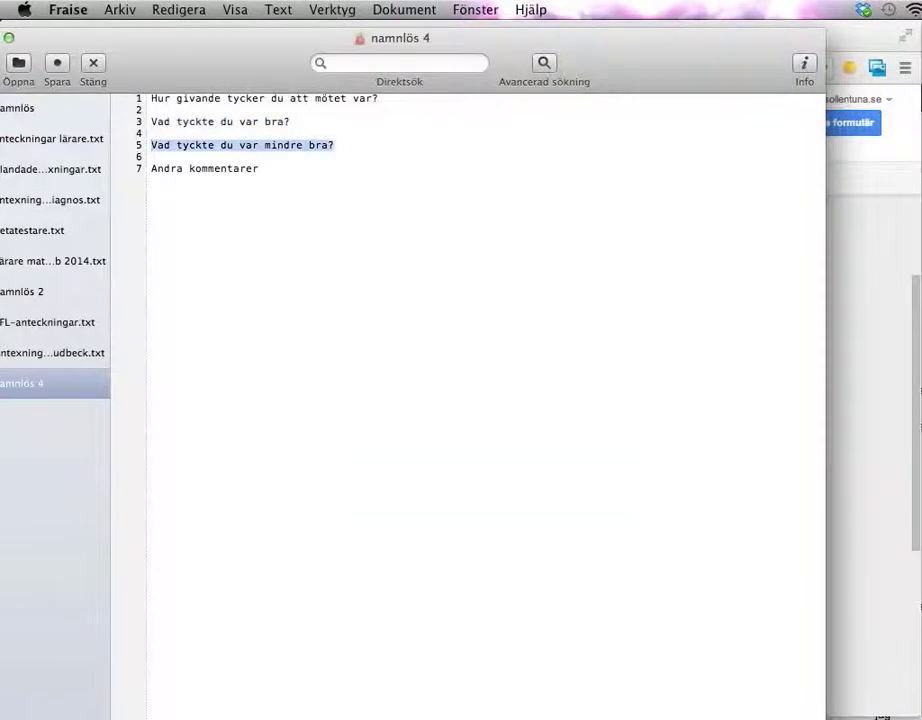
pyautogui.press('super+Tab')
pyautogui.scroll(-3, 203, 638)
pyautogui.press('super+v')
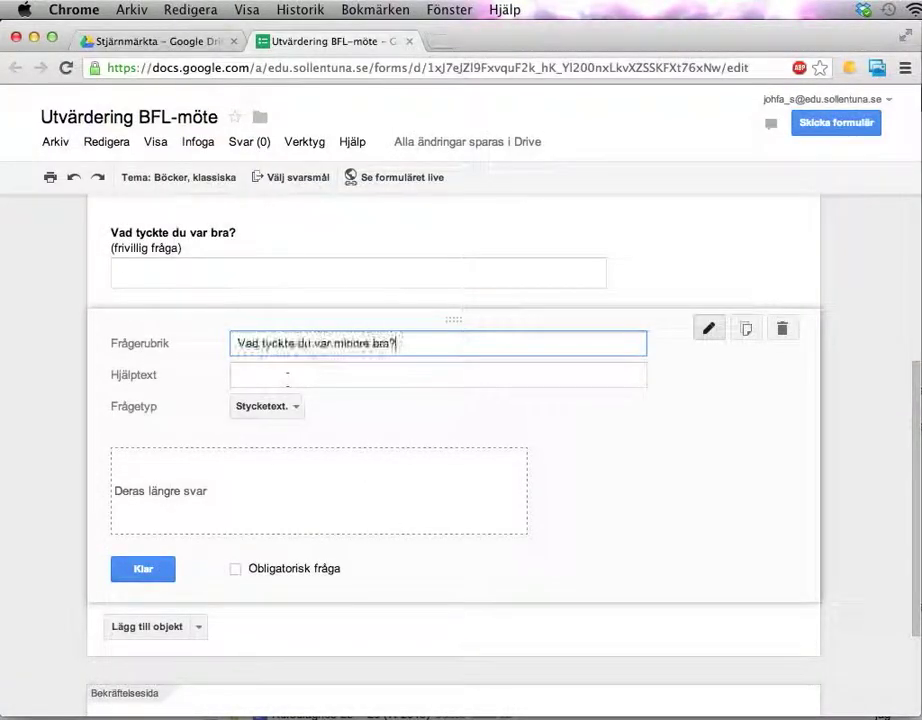
# Step: Enter "(och hur kan det bli bättre?)" as the help text of the "Vad tyckte du var mindre bra?" question
pyautogui.click(280, 372)
pyautogui.write('(')
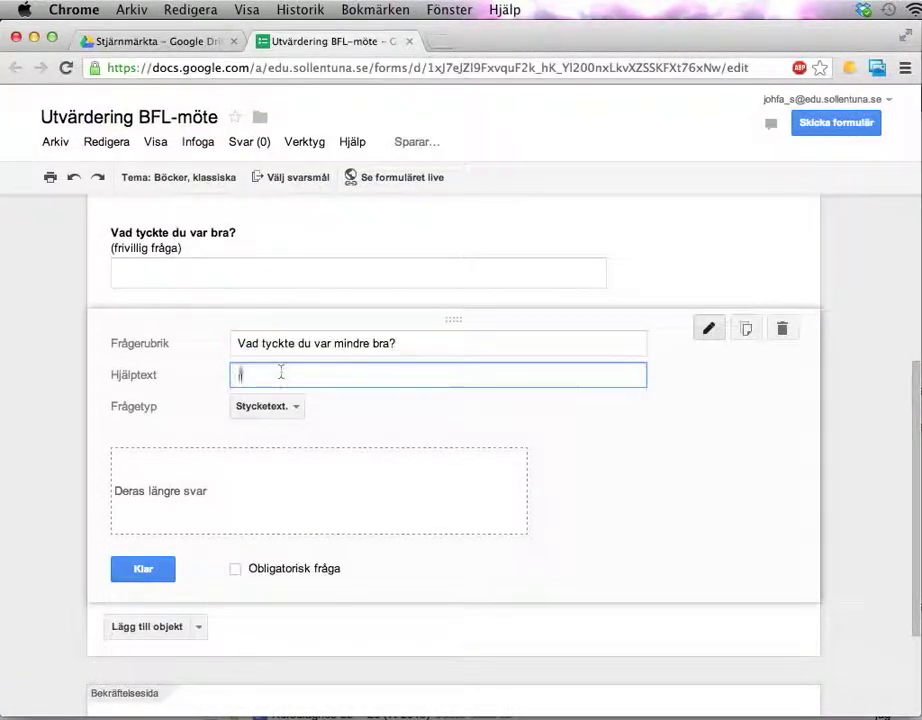
pyautogui.write('och hur kan det bli ')
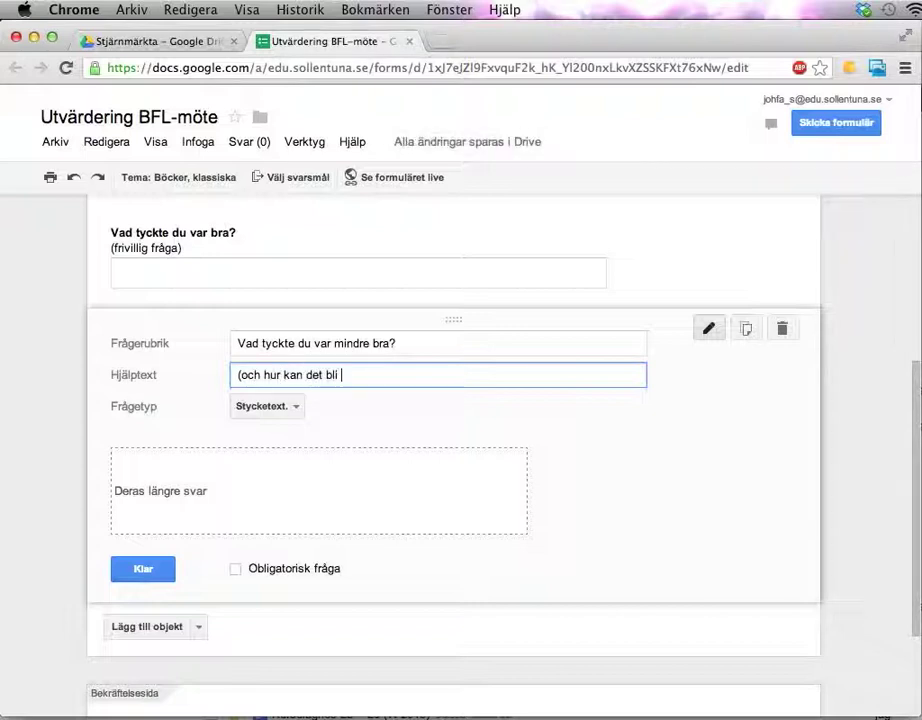
pyautogui.write('bättre?)')
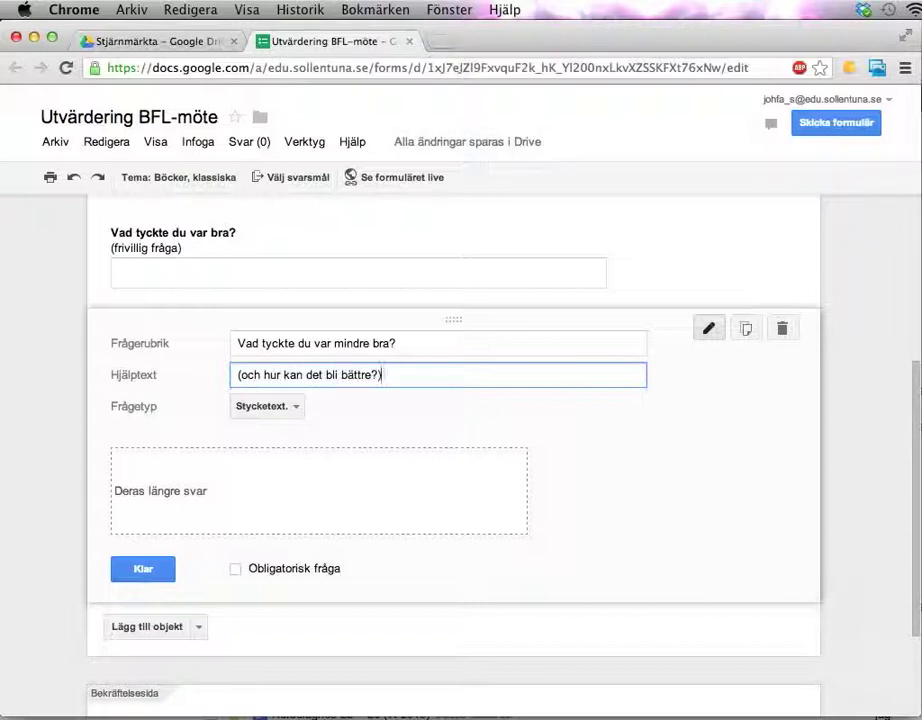
# Step: Set the help text of "Vad tyckte du var mindre bra?" to "(frivillig fråga)" and finish the question
pyautogui.press('super+a')
pyautogui.write('(friv')
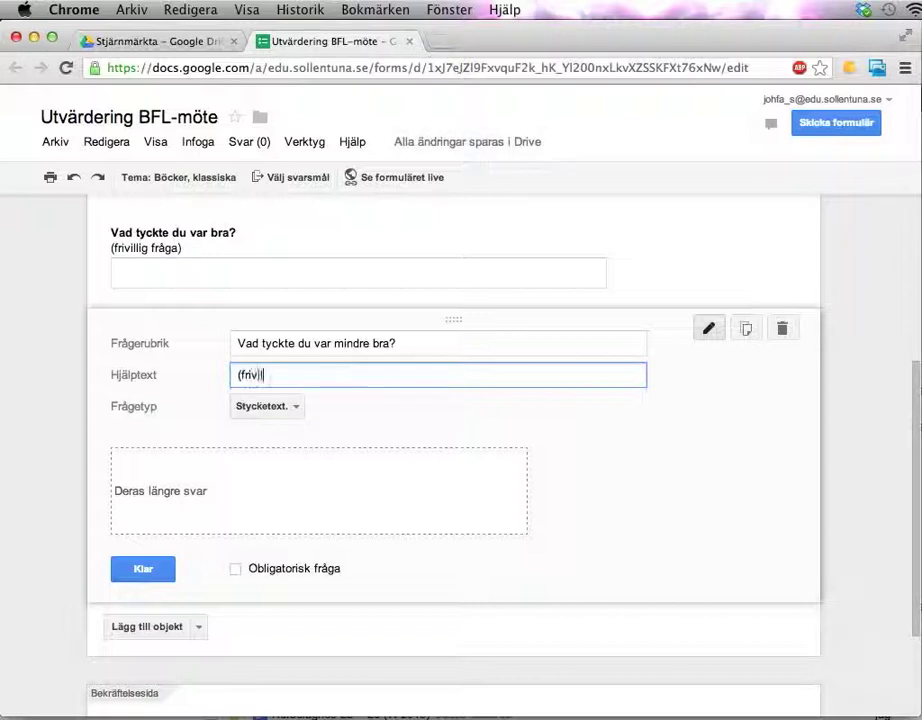
pyautogui.write('illig fråga)')
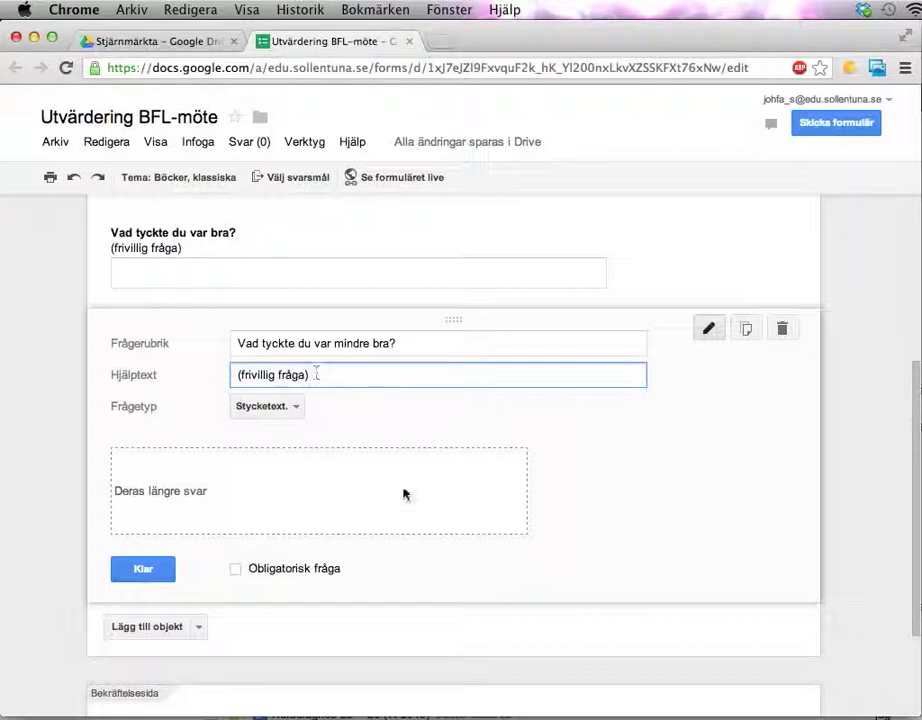
pyautogui.click(143, 568)
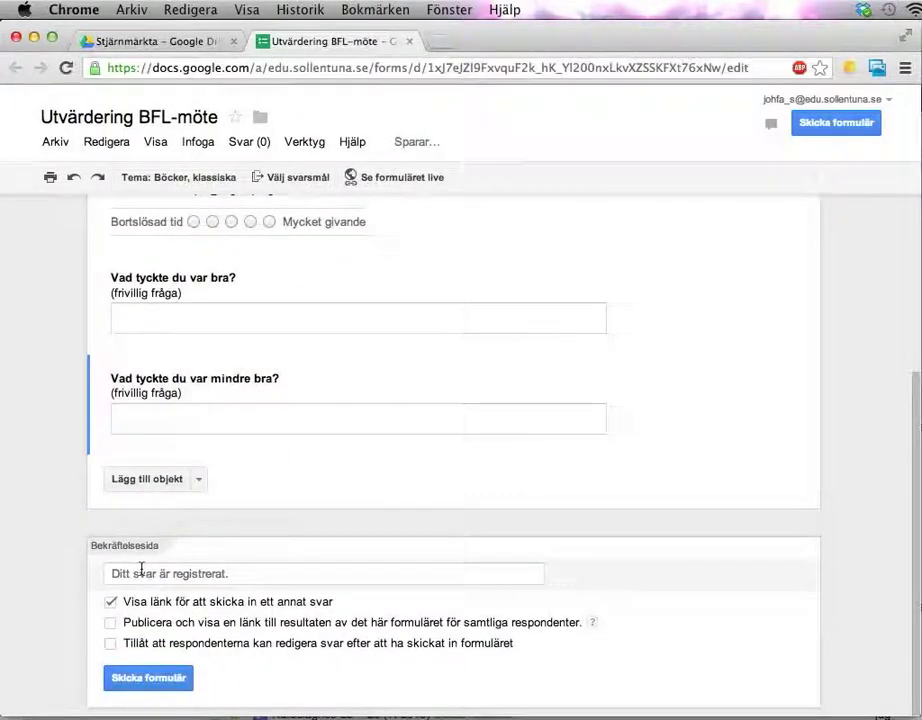
# Step: Copy "Andra kommentarer" from the Fraise notes and add a final paragraph text question with that title
pyautogui.press('super+Tab')
pyautogui.press('Down')
pyautogui.press('Down')
pyautogui.press('shift+super+Left')
pyautogui.press('super+c')
pyautogui.press('super+Tab')
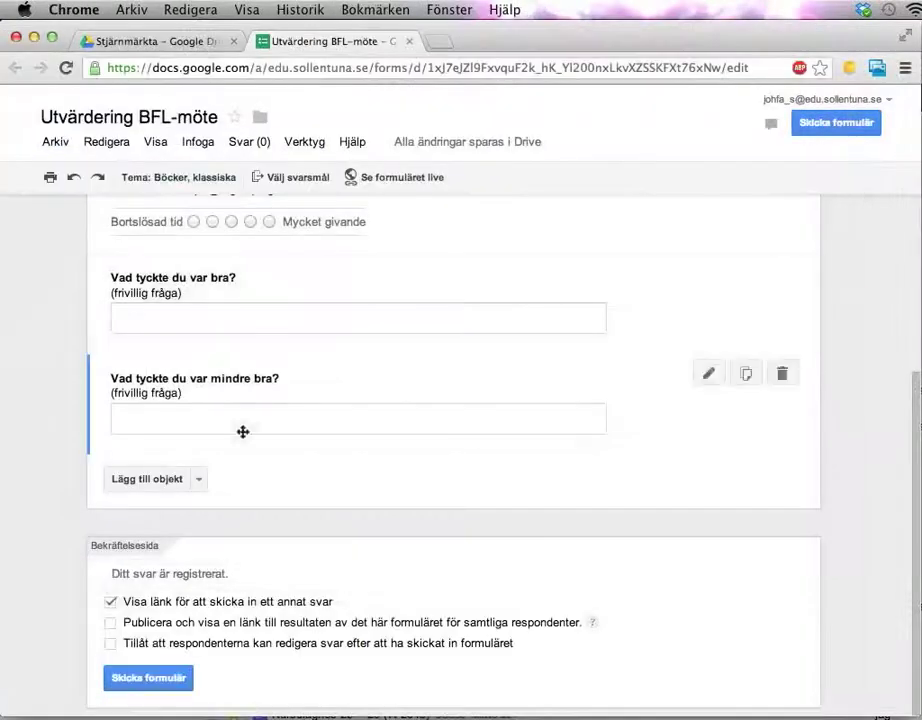
pyautogui.click(152, 482)
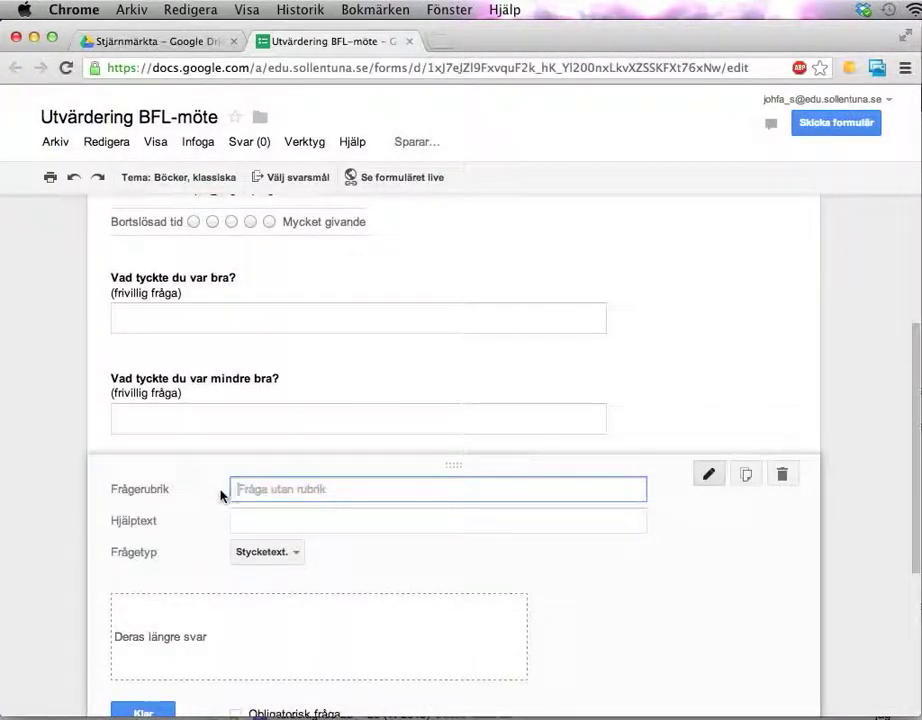
pyautogui.press('super+v')
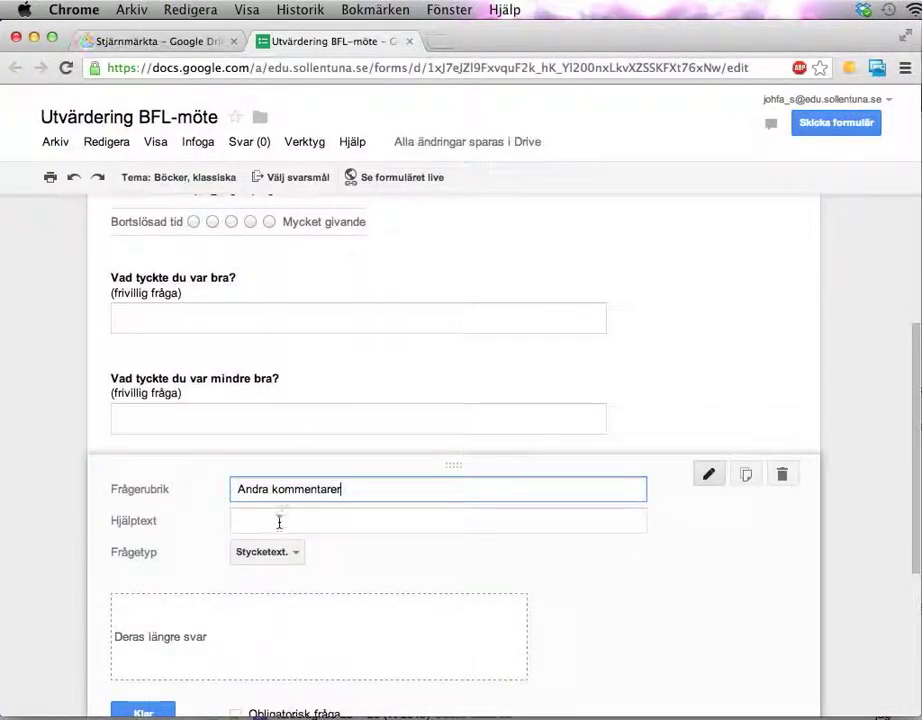
pyautogui.scroll(-3, 169, 553)
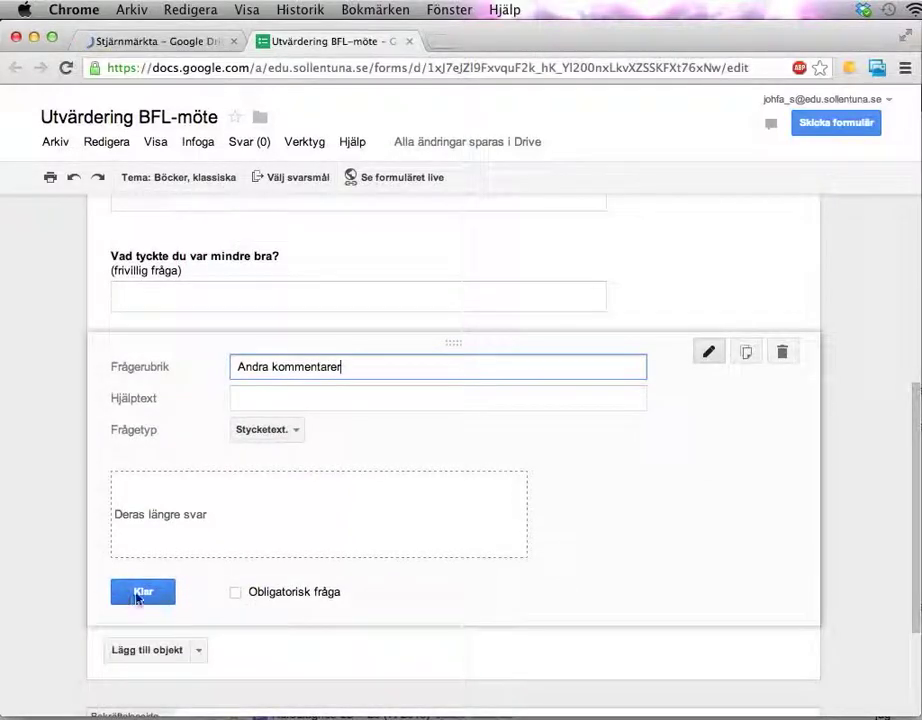
pyautogui.click(146, 594)
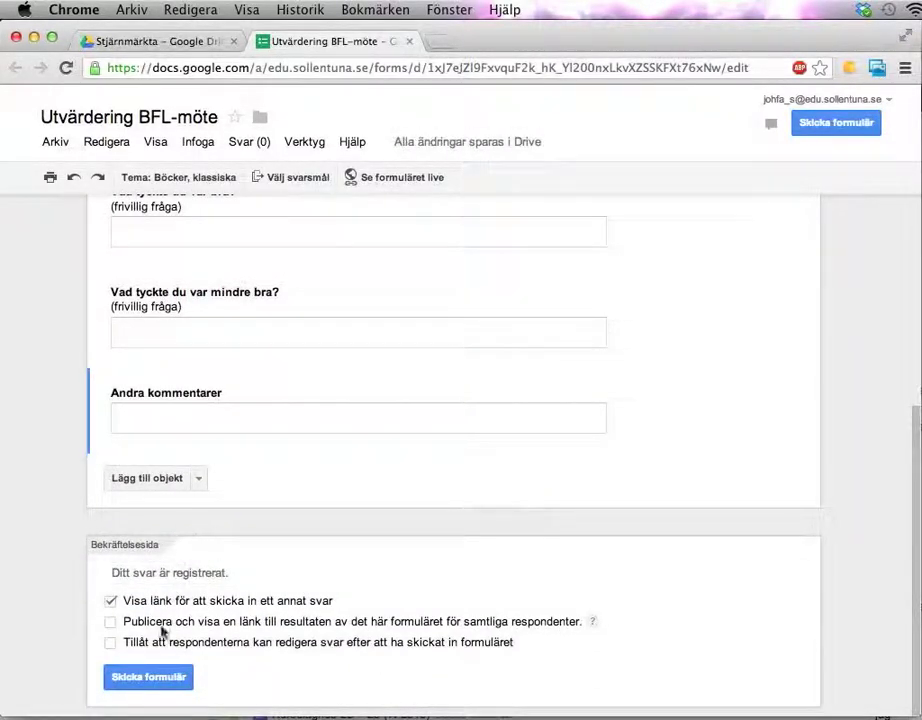
# Step: Show the options for sharing and sending the form, and dismiss them without sending
pyautogui.click(141, 680)
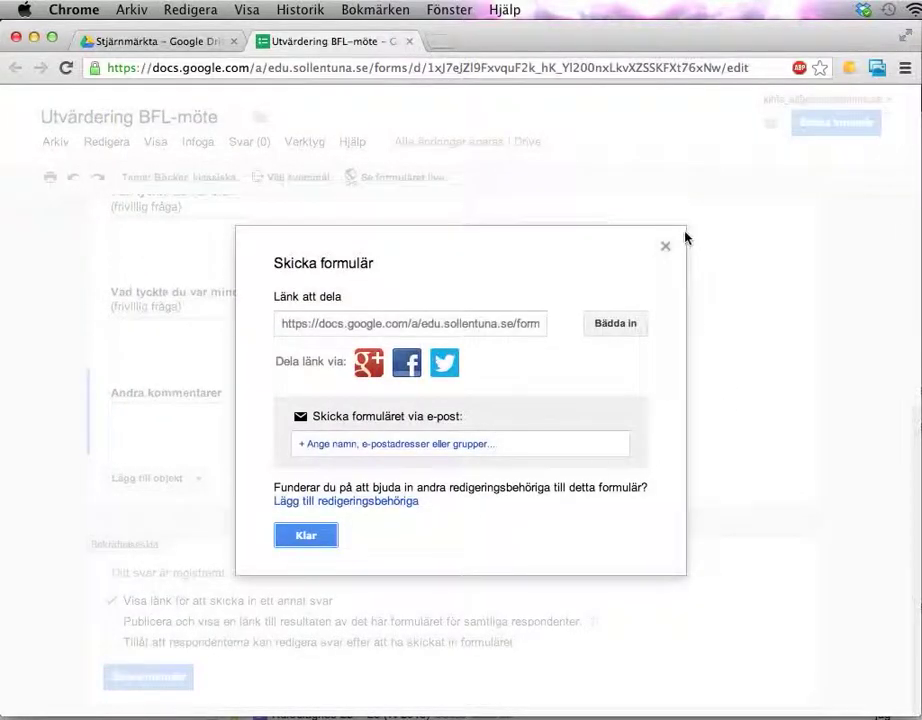
pyautogui.click(665, 248)
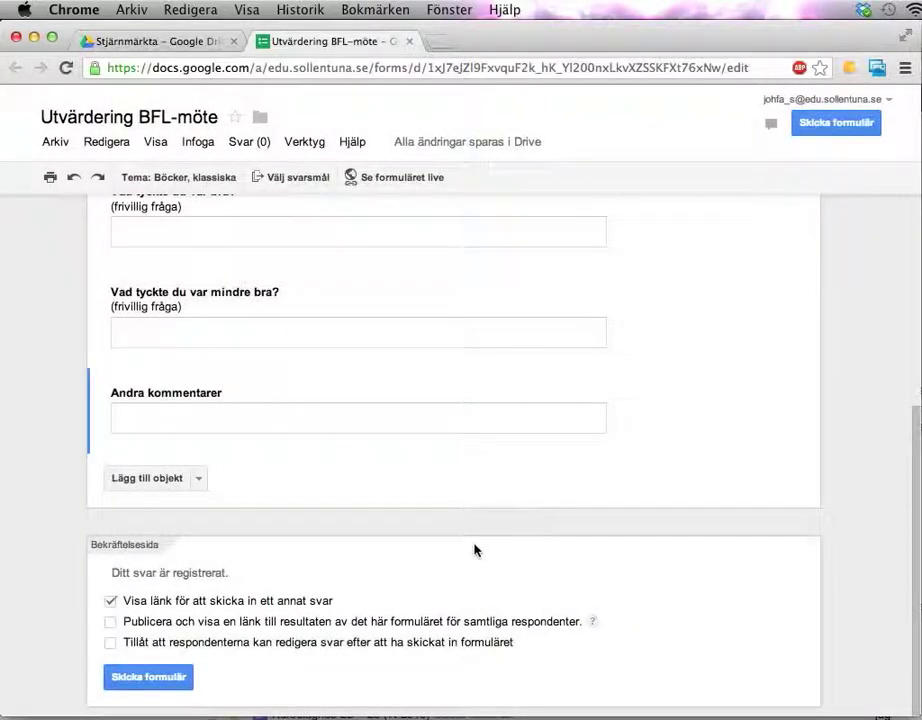
# Step: Open the live form and review all its questions from the rating scale down to the comments
pyautogui.scroll(5, 475, 548)
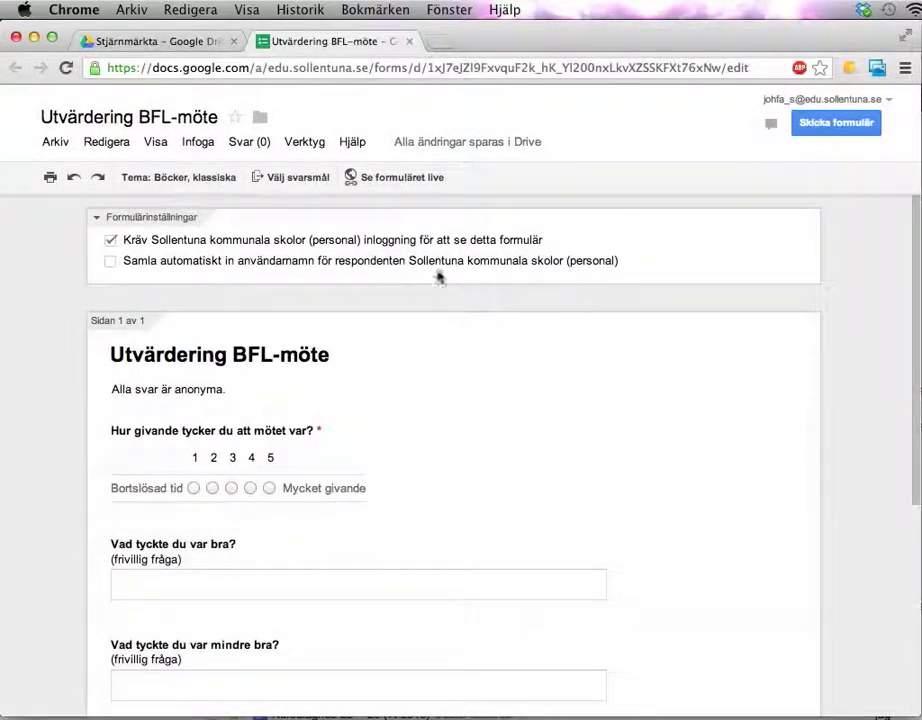
pyautogui.click(412, 180)
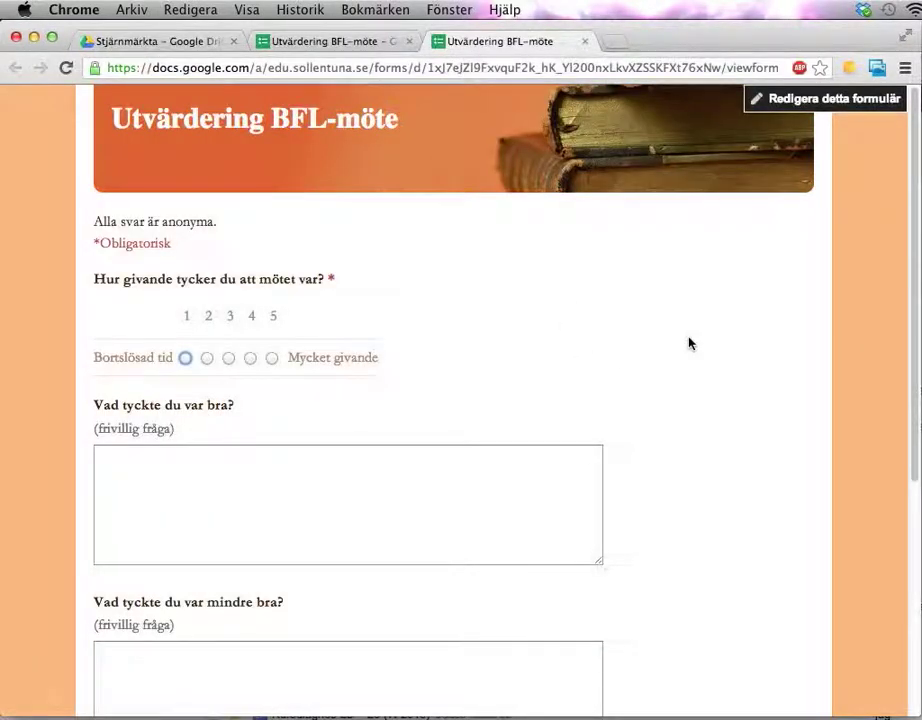
pyautogui.scroll(-5, 701, 366)
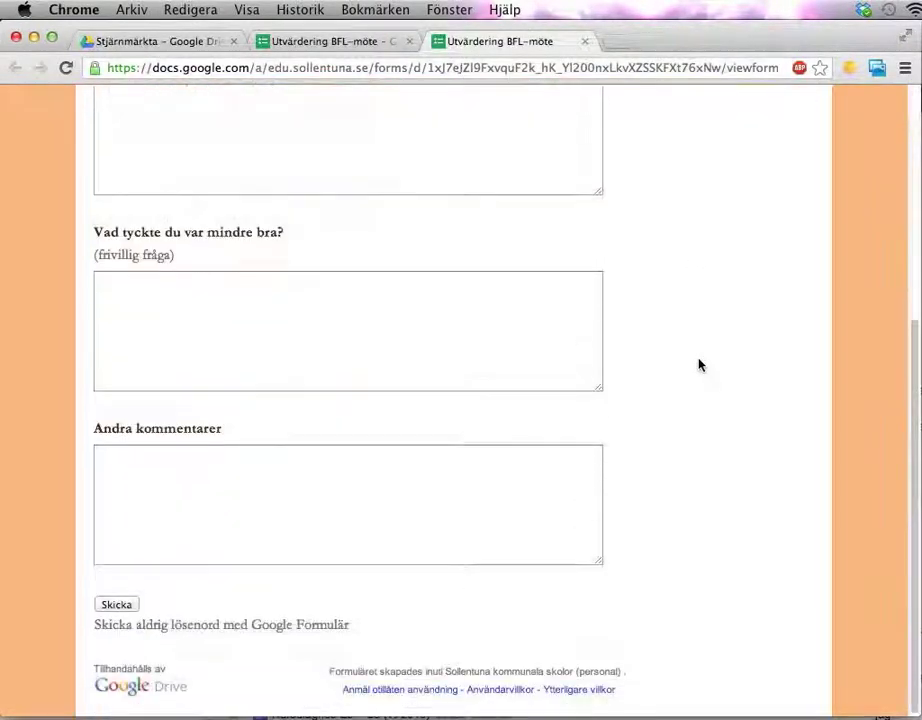
pyautogui.scroll(3, 699, 366)
pyautogui.scroll(2, 699, 366)
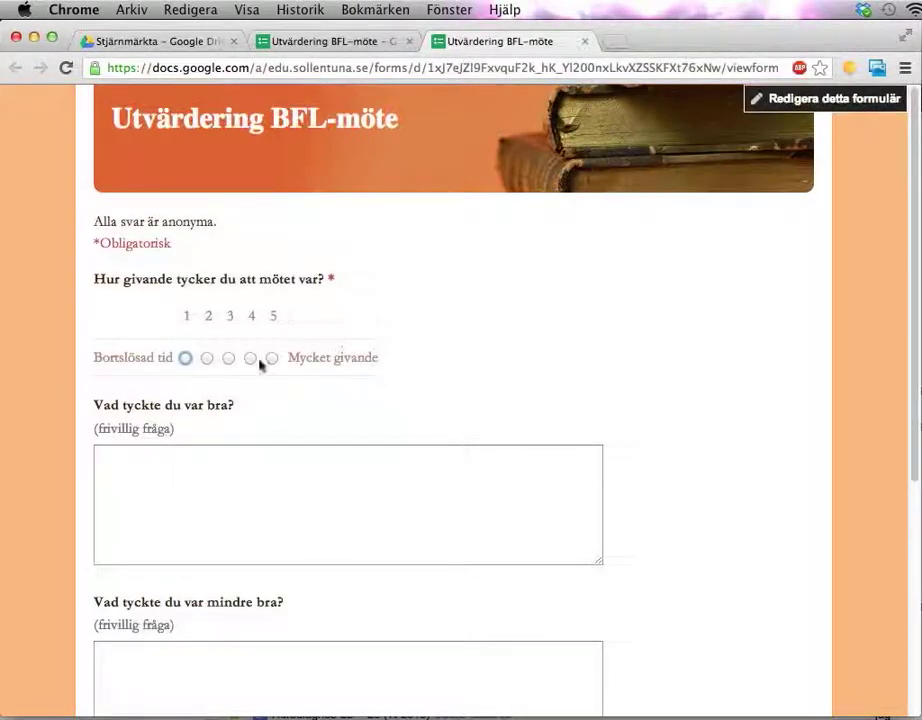
pyautogui.scroll(-5, 314, 403)
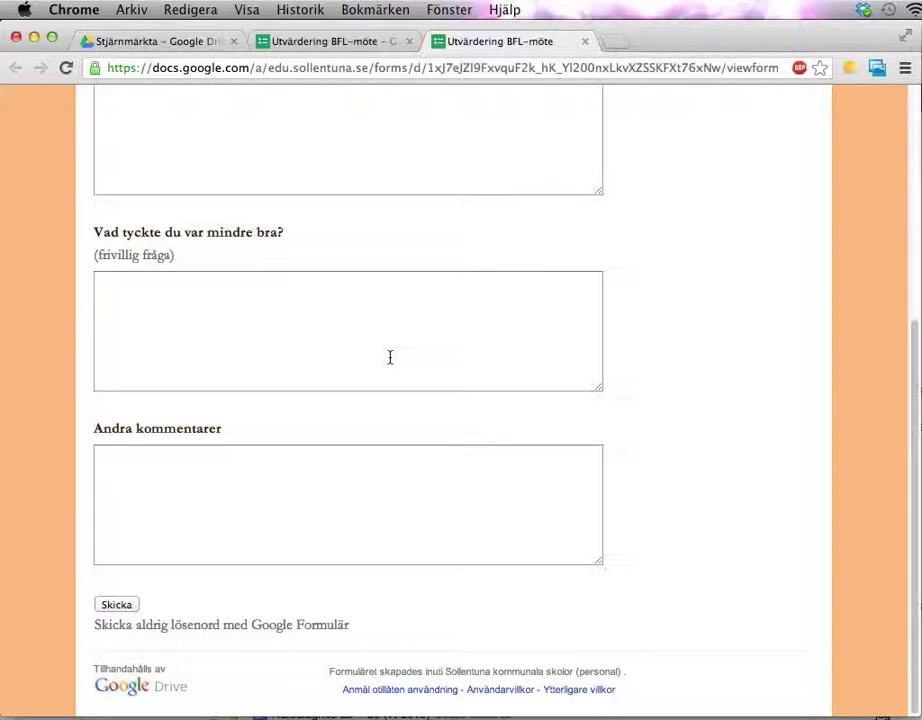
pyautogui.scroll(1, 390, 357)
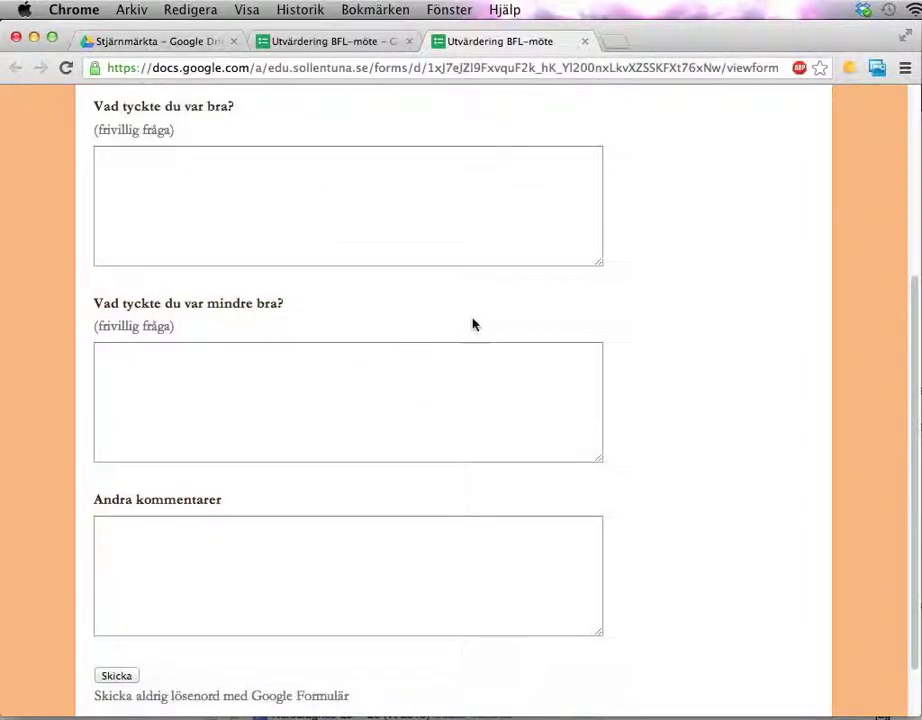
pyautogui.scroll(3, 473, 323)
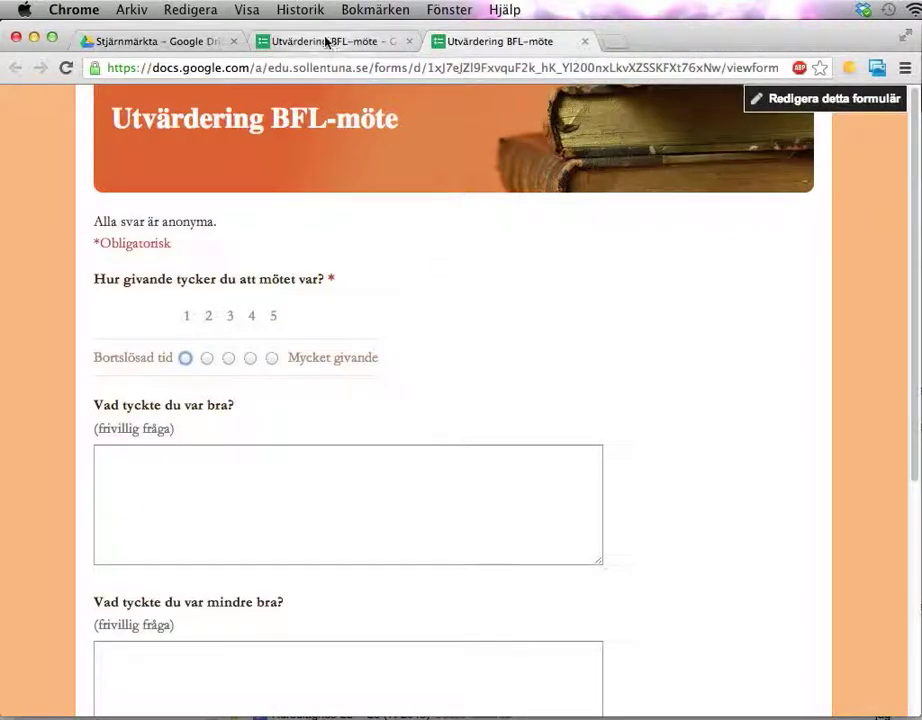
# Step: Submit a test response with rating 4 and the text answers "Alfa", "Beta" and "Gamma", and close the live form
pyautogui.click(250, 360)
pyautogui.click(242, 477)
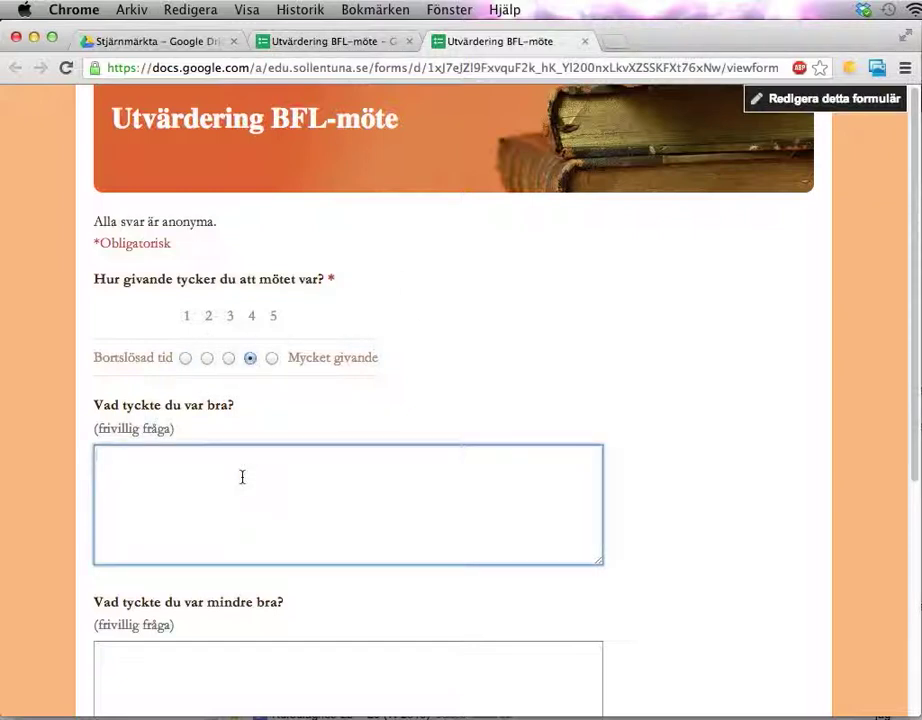
pyautogui.write('Alfa')
pyautogui.press('Tab')
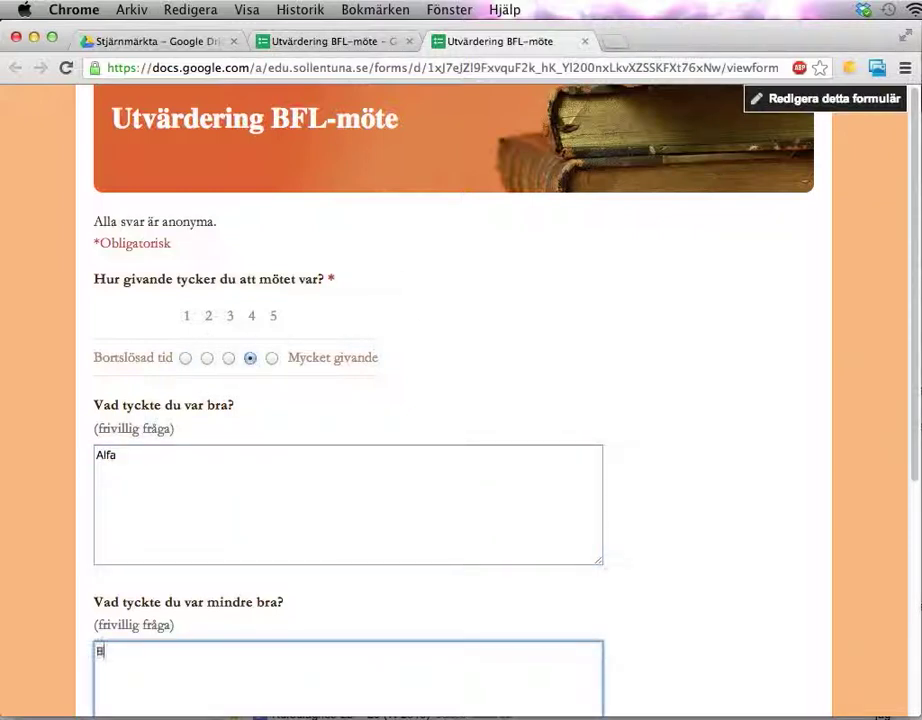
pyautogui.write('Beta')
pyautogui.scroll(-5, 315, 498)
pyautogui.click(257, 582)
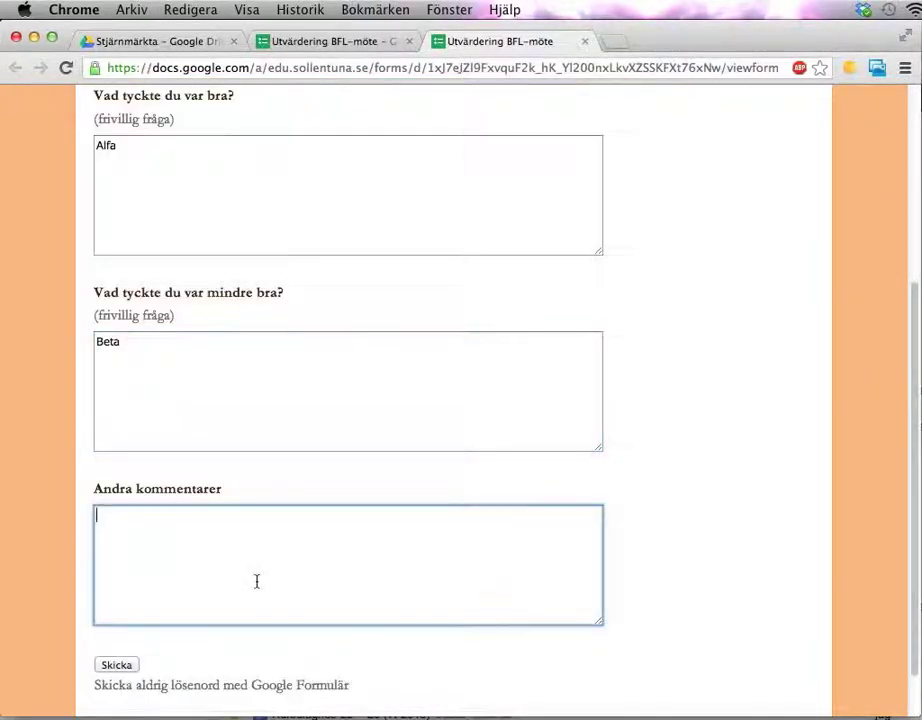
pyautogui.write('Gamma')
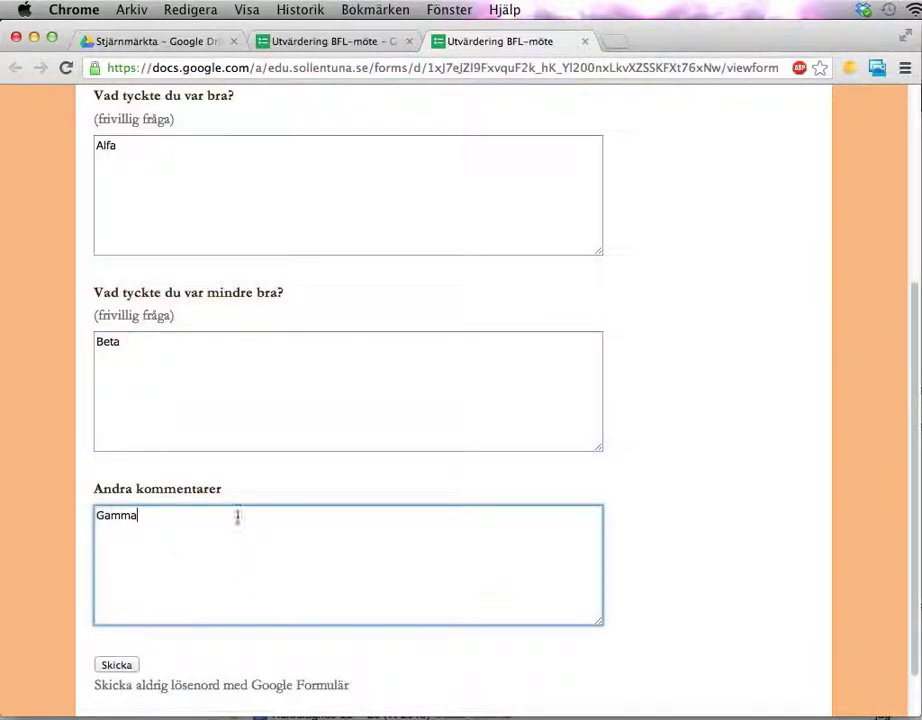
pyautogui.click(131, 666)
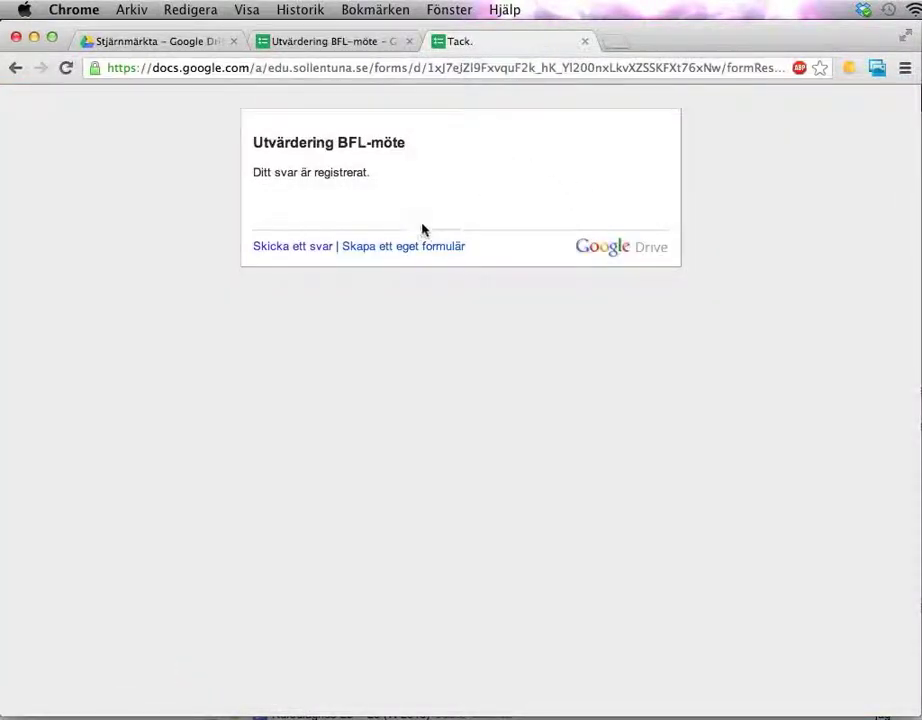
pyautogui.click(589, 42)
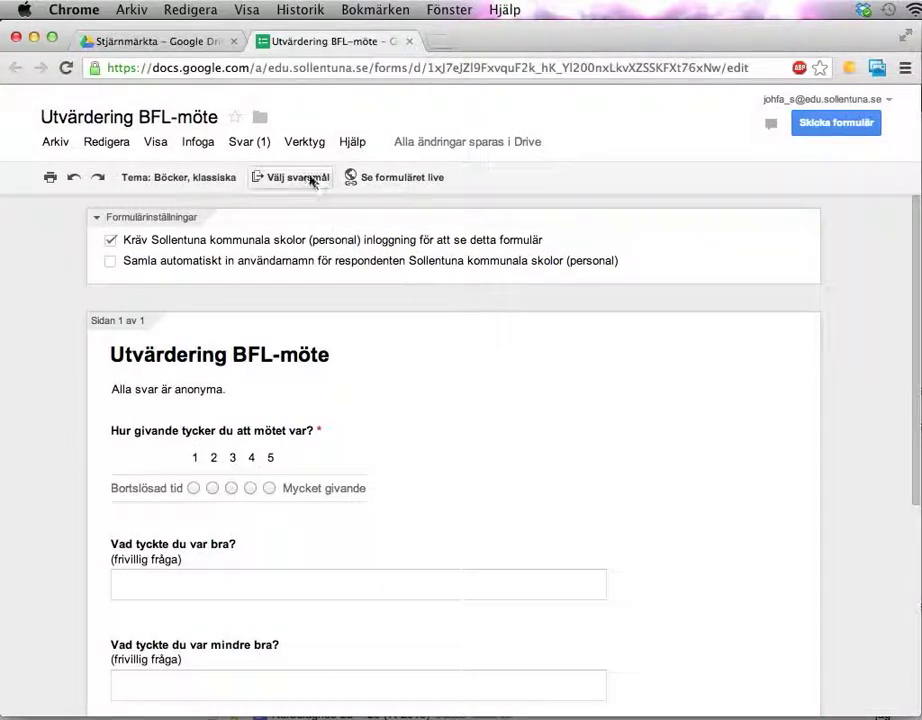
# Step: Set the form's response destination to a new spreadsheet named "Utvärdering BFL-möte (Svar)"
pyautogui.click(284, 181)
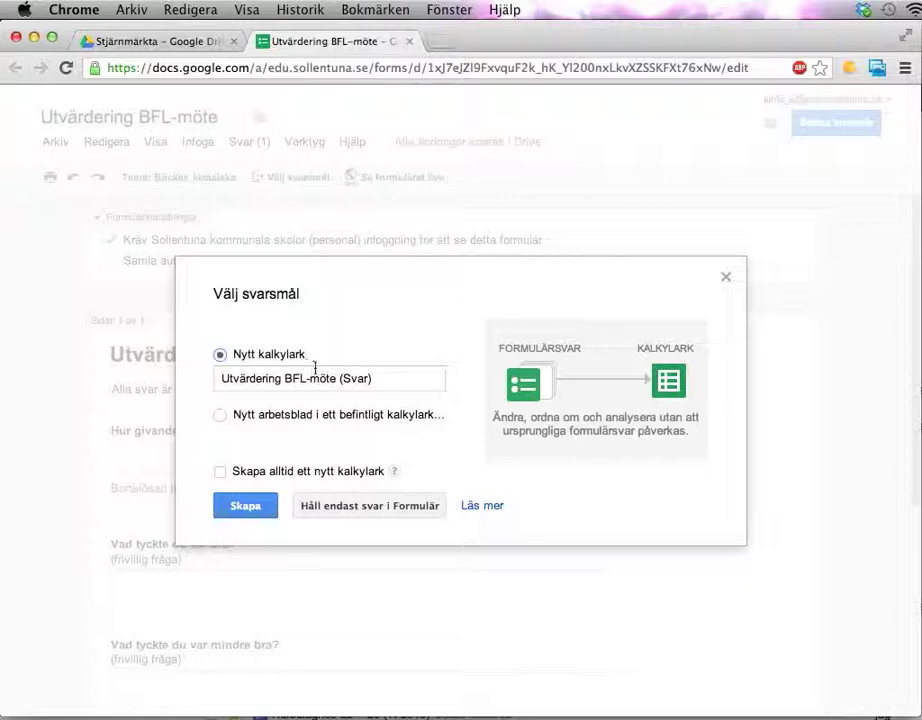
pyautogui.click(252, 513)
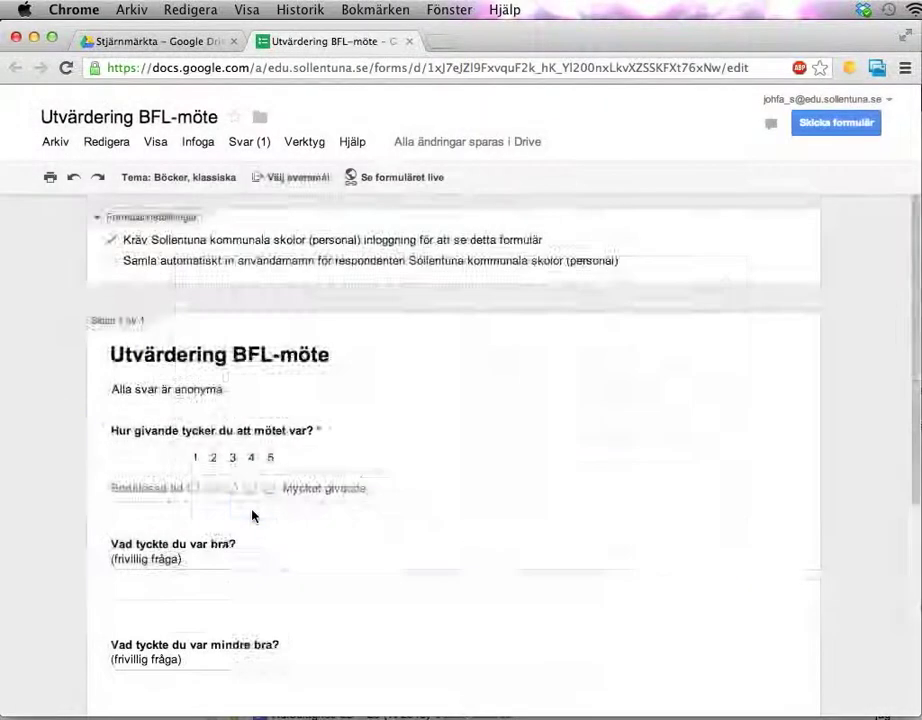
pyautogui.scroll(-3, 255, 512)
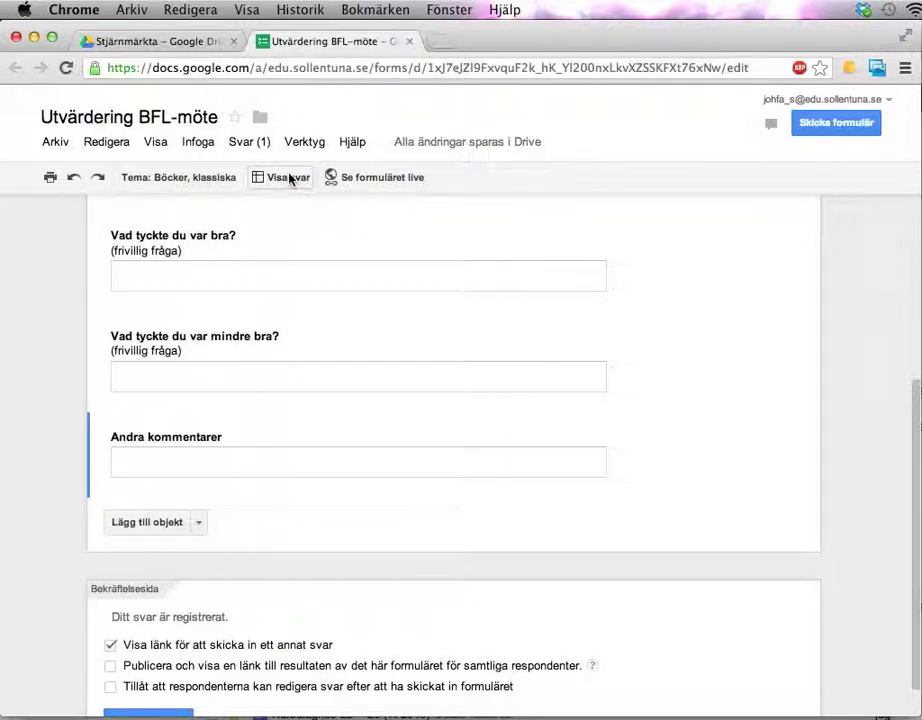
# Step: Search Drive for "utvärdering" and open the response spreadsheet "Utvärdering BFL-möte (Svar)"
pyautogui.click(175, 42)
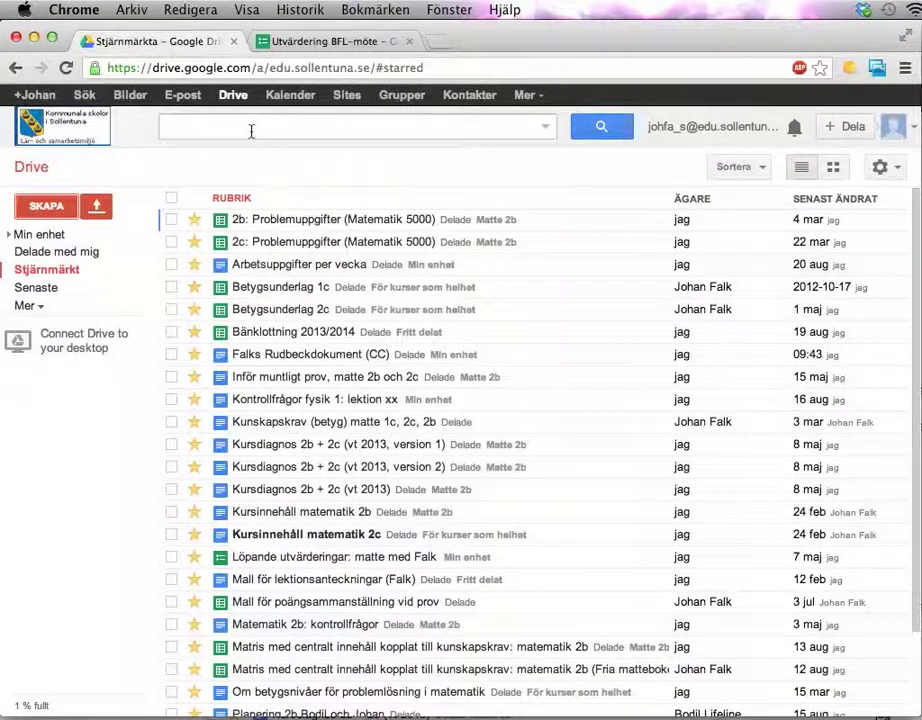
pyautogui.write('utvärdering')
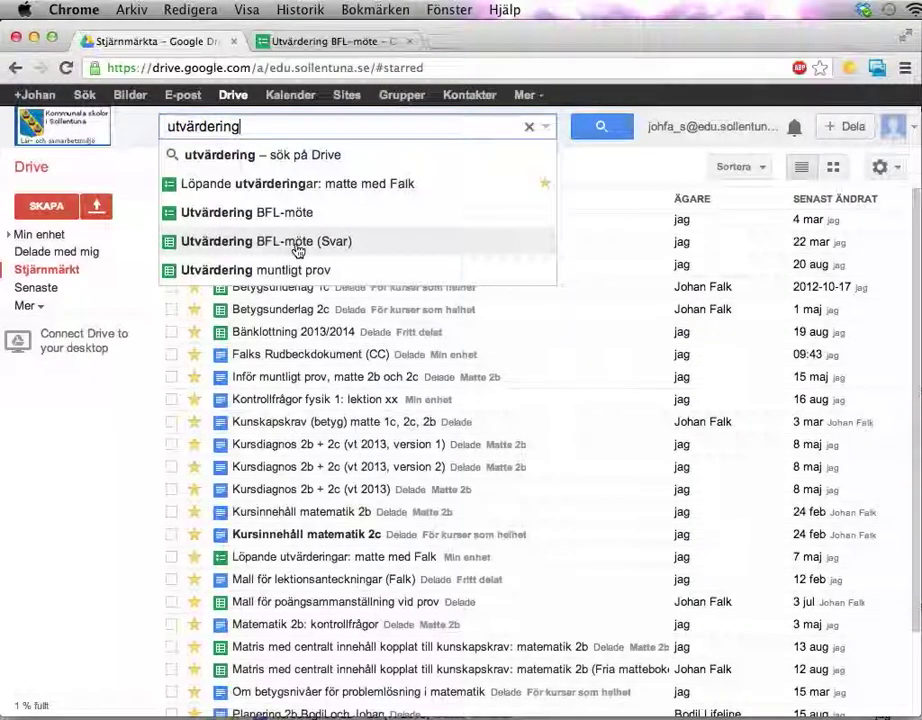
pyautogui.click(297, 245)
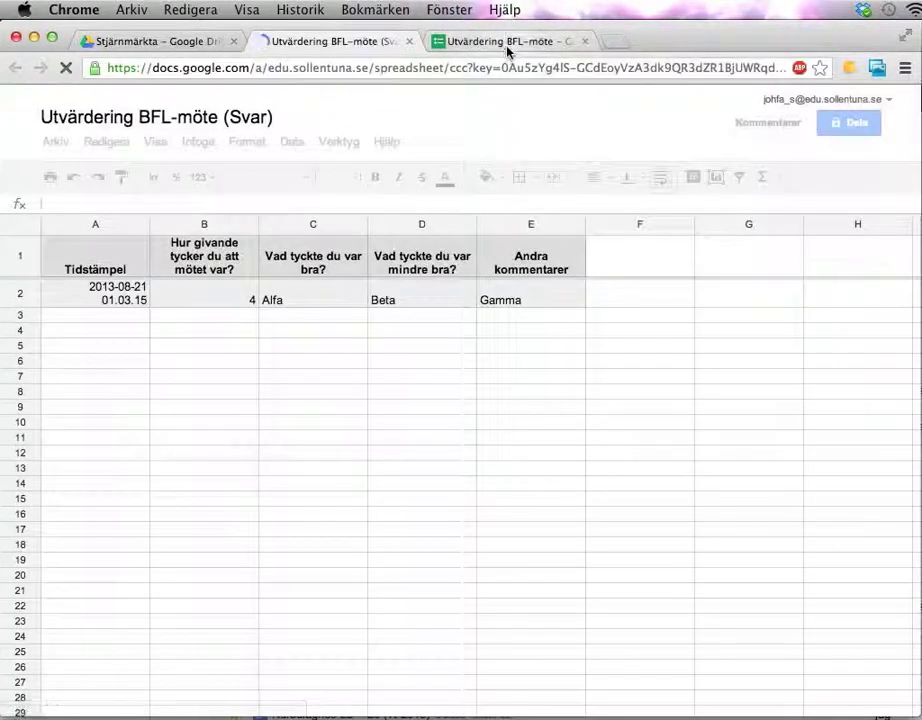
pyautogui.click(506, 54)
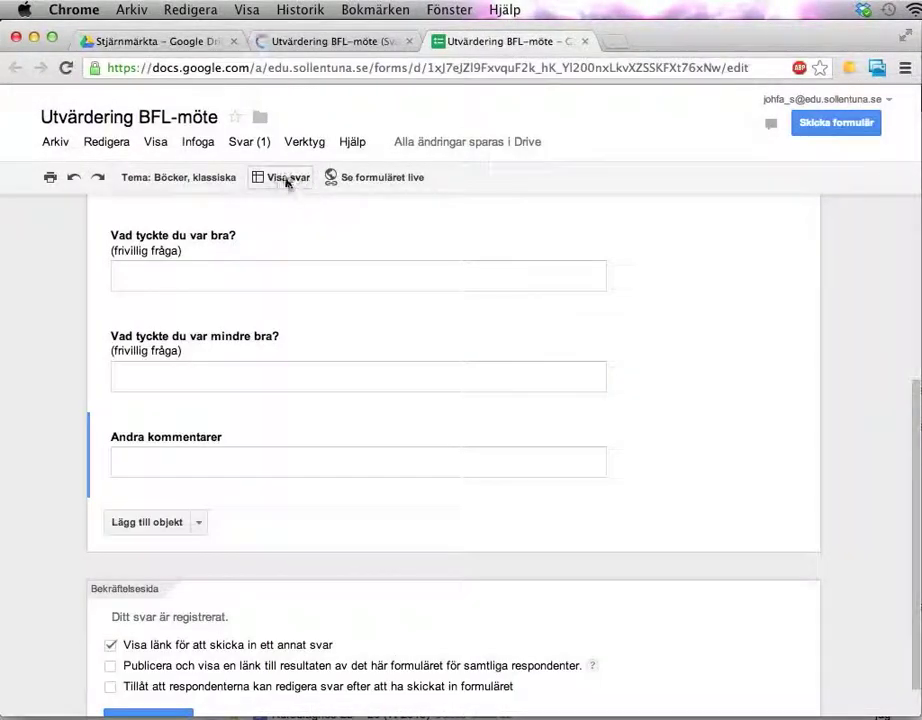
pyautogui.click(340, 42)
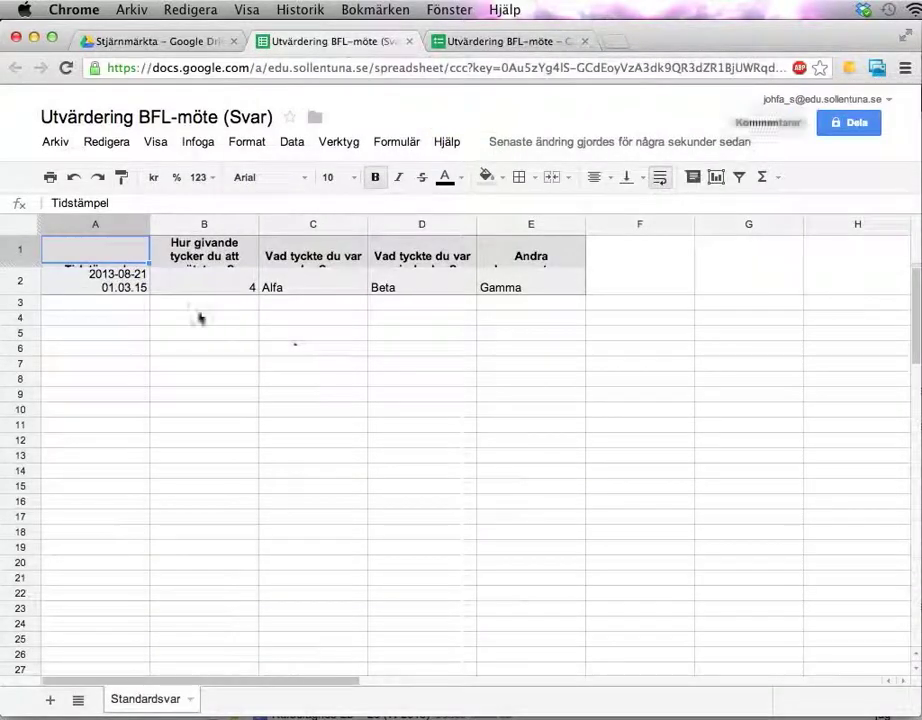
# Step: Widen the "Tidstämpel" column to fit its timestamp on one line, and review each cell of the test response
pyautogui.click(125, 364)
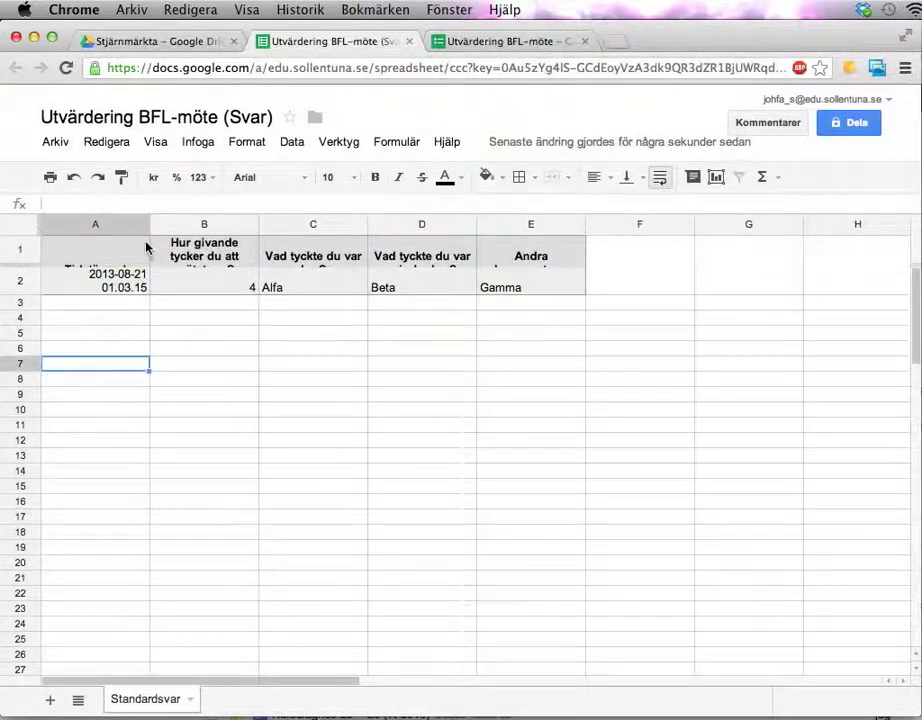
pyautogui.moveTo(150, 224); pyautogui.dragTo(199, 224)
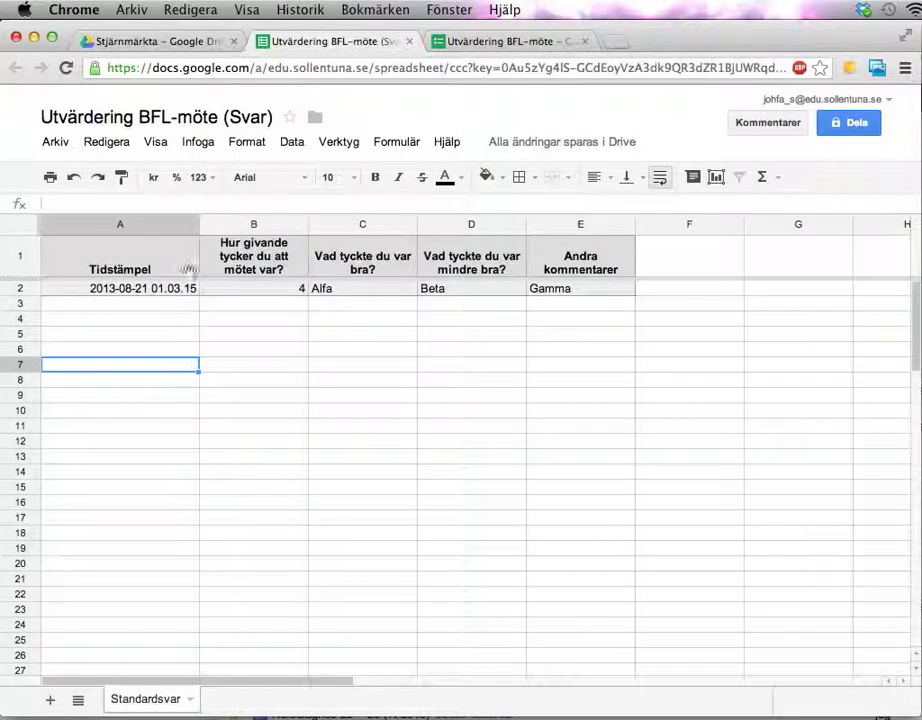
pyautogui.click(174, 289)
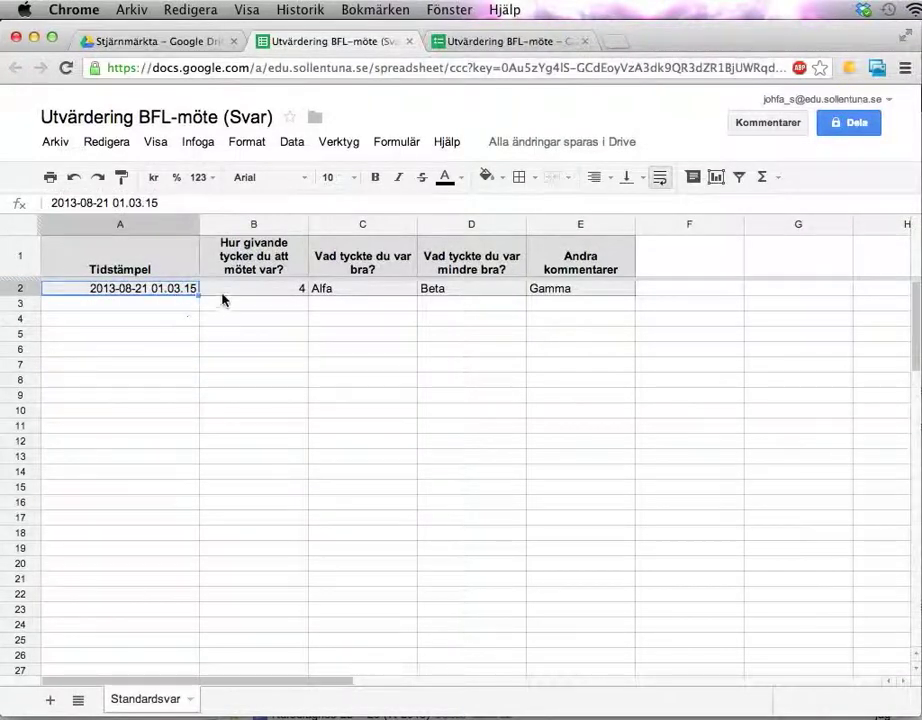
pyautogui.click(235, 292)
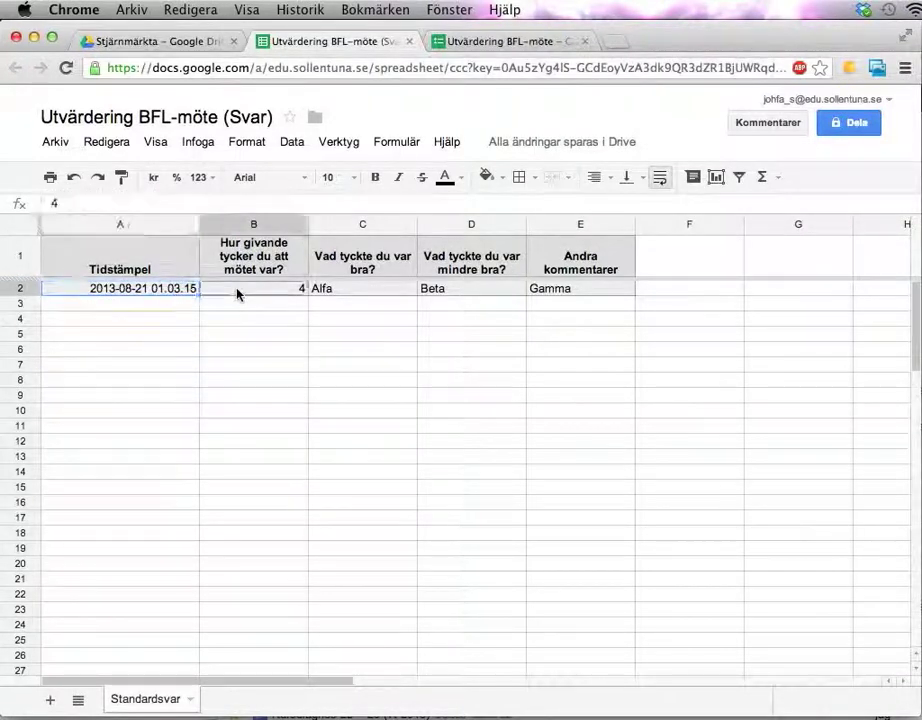
pyautogui.click(343, 291)
pyautogui.click(477, 304)
pyautogui.click(590, 290)
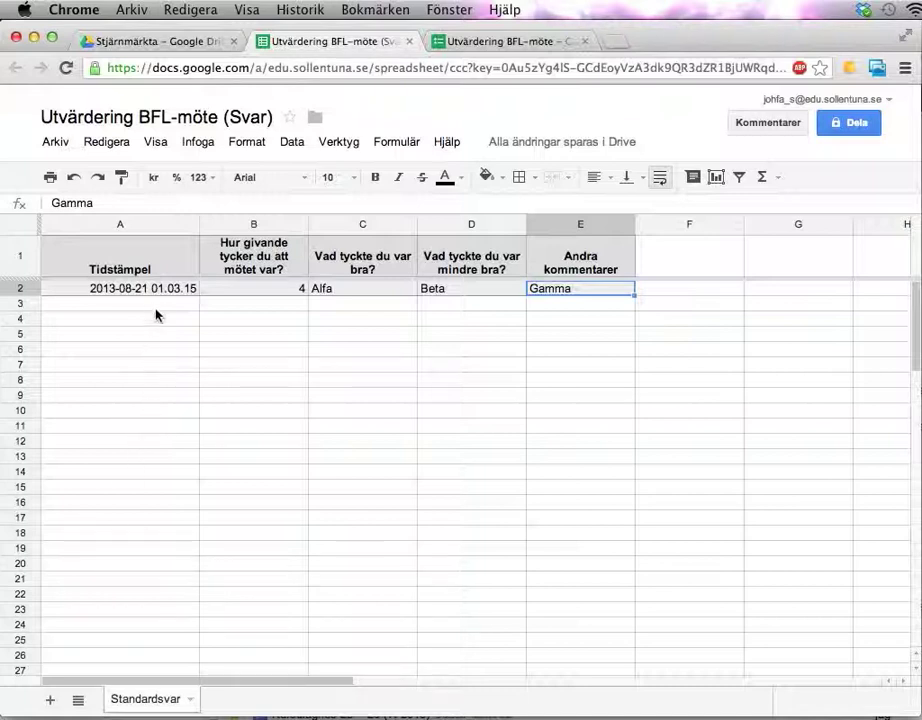
pyautogui.click(178, 292)
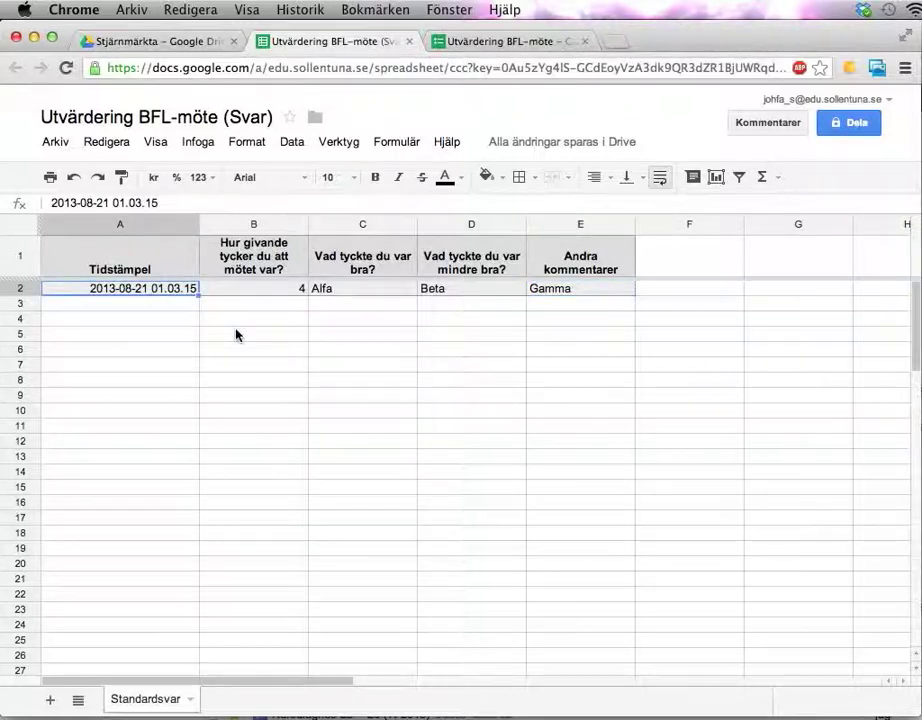
# Step: Copy the share link of the "Utvärdering BFL-möte" form from its sending options and close them without sending
pyautogui.click(517, 44)
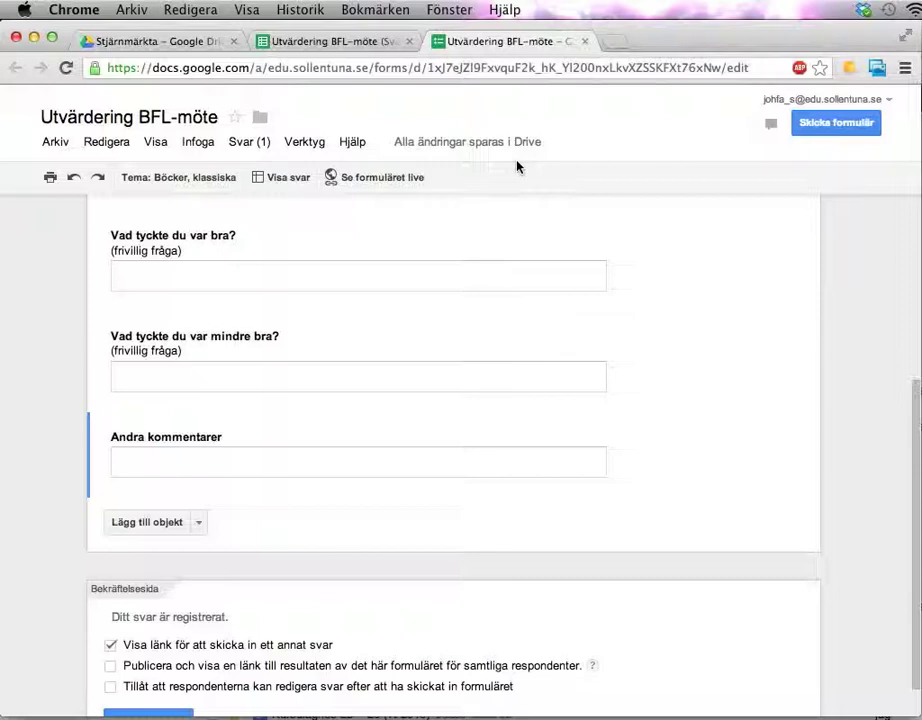
pyautogui.click(843, 127)
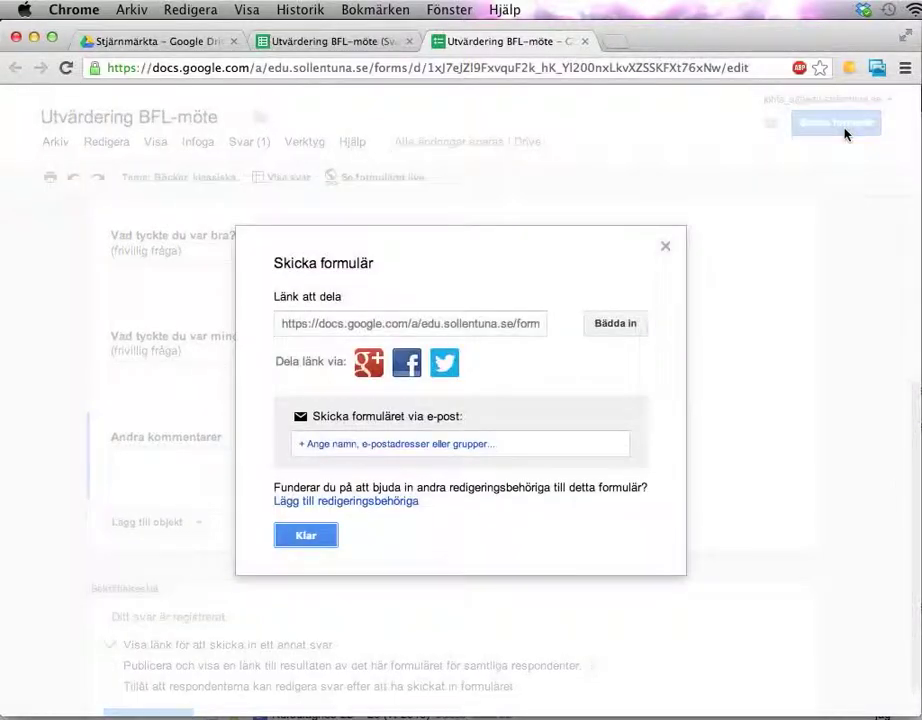
pyautogui.click(419, 324)
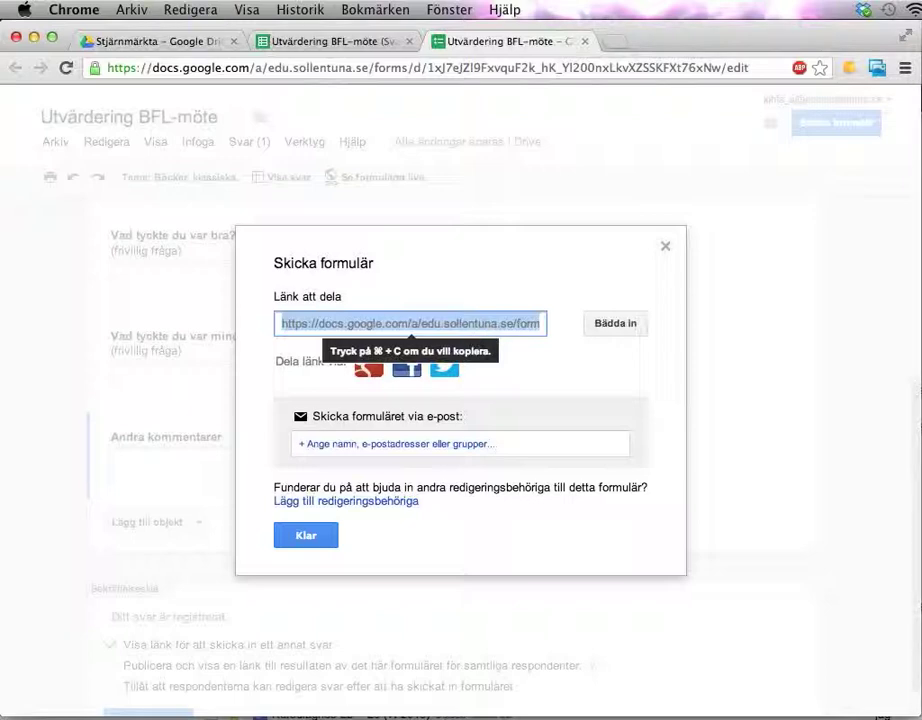
pyautogui.click(664, 248)
# Step: Open tinyurl.com in a new browser tab and paste the form link as the long URL to shorten
pyautogui.press('super+t')
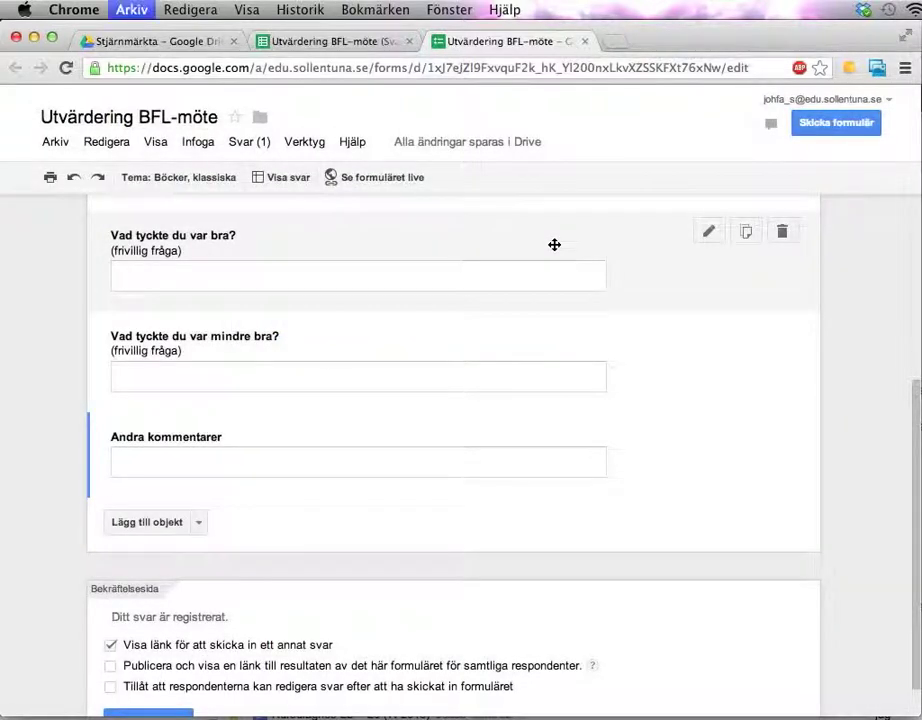
pyautogui.write('tin')
pyautogui.press('Return')
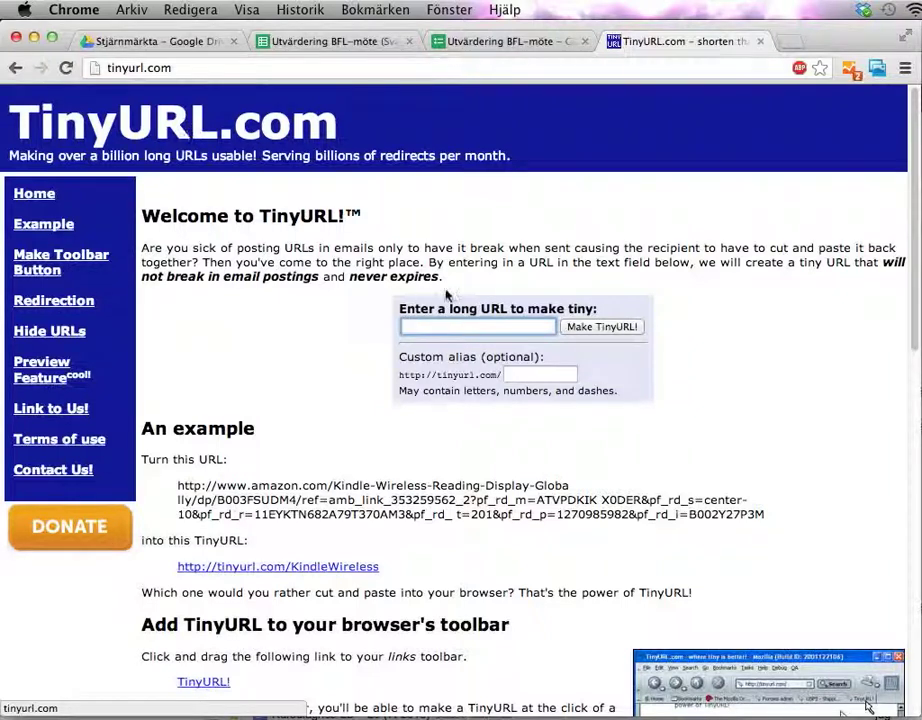
pyautogui.press('super+v')
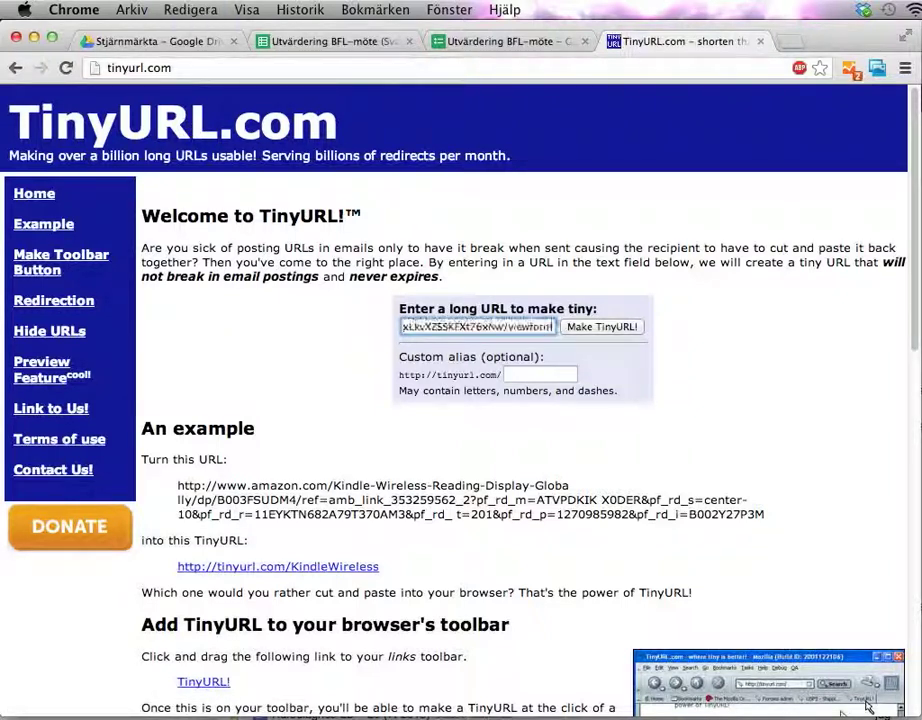
pyautogui.press('Up')
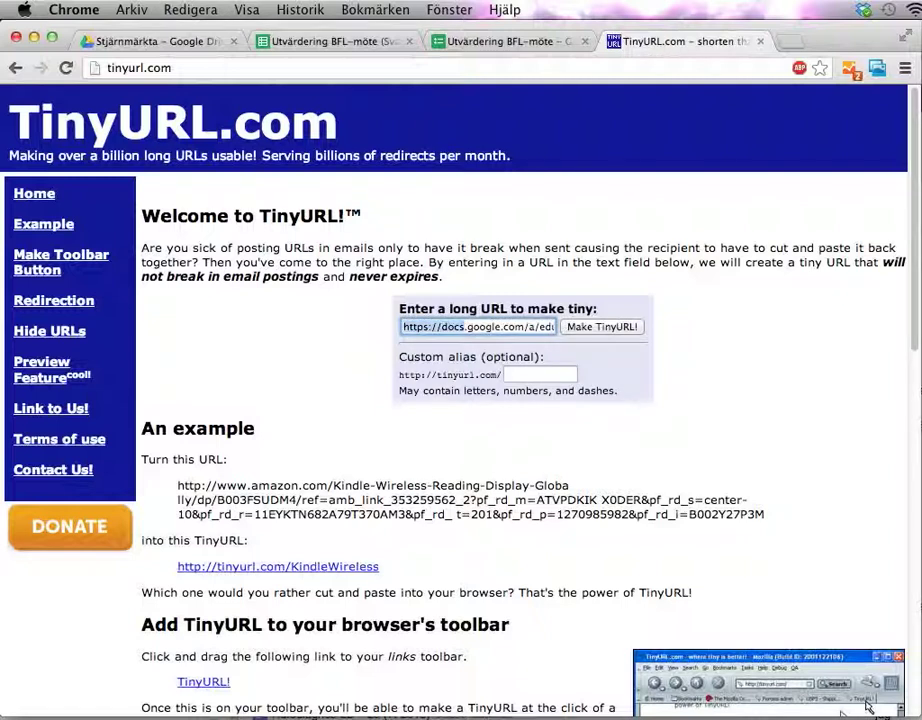
pyautogui.press('super+a')
pyautogui.press('Right')
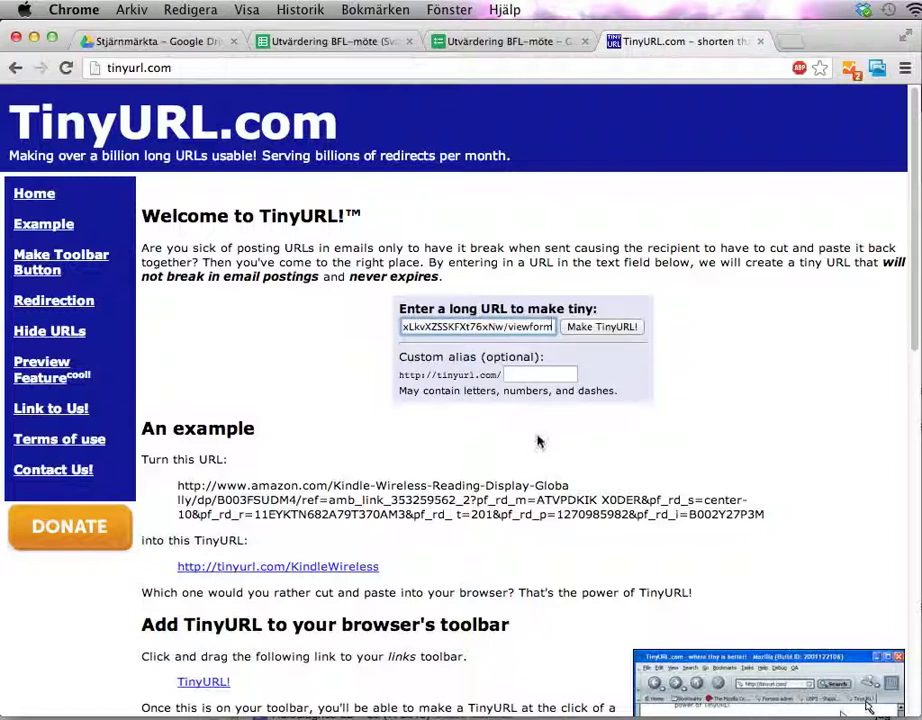
# Step: Create the short link with the custom alias "bfl-utv"
pyautogui.click(544, 375)
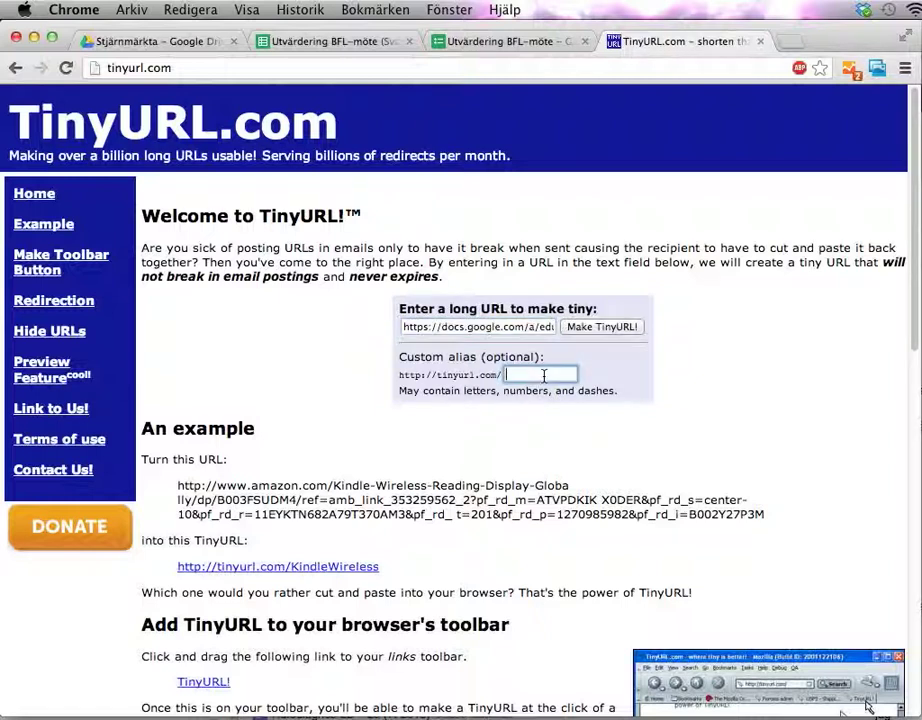
pyautogui.write('bfl-utv')
pyautogui.click(628, 326)
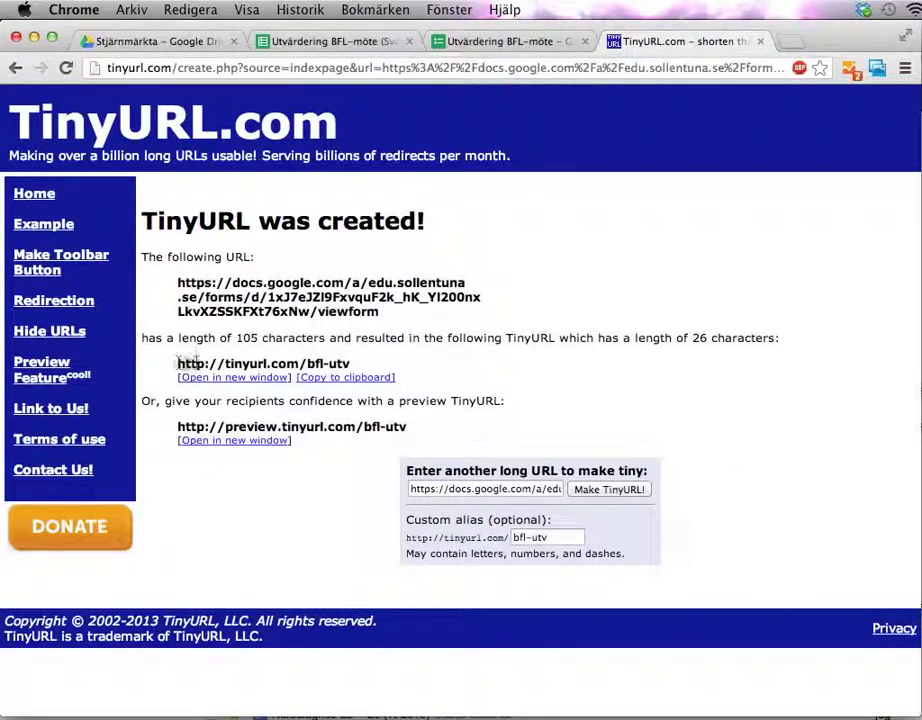
pyautogui.moveTo(178, 363); pyautogui.dragTo(352, 364)
pyautogui.rightClick(322, 370)
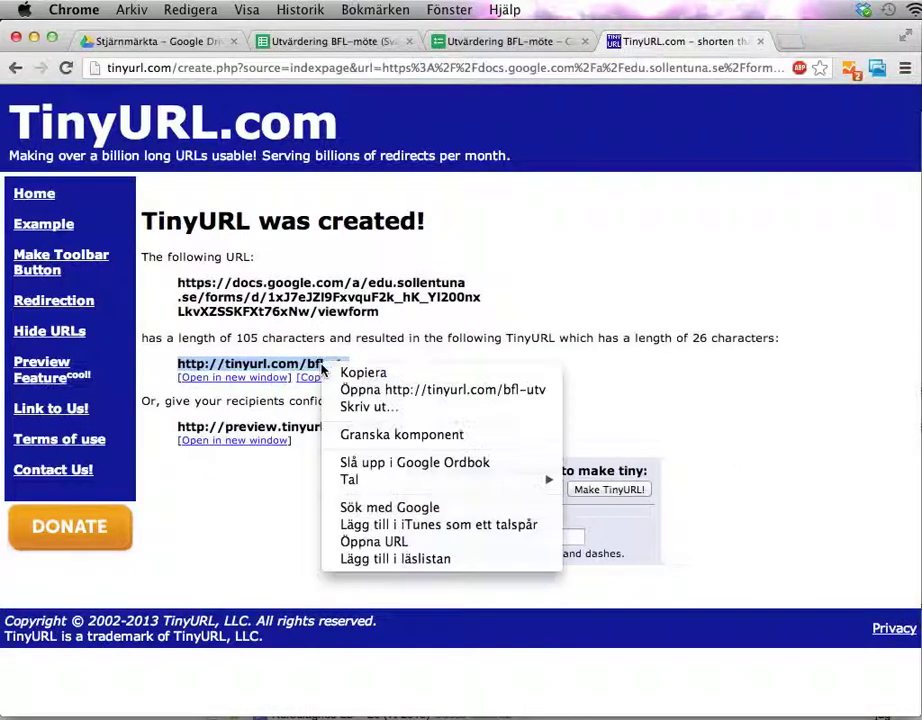
pyautogui.click(340, 376)
pyautogui.press('super+t')
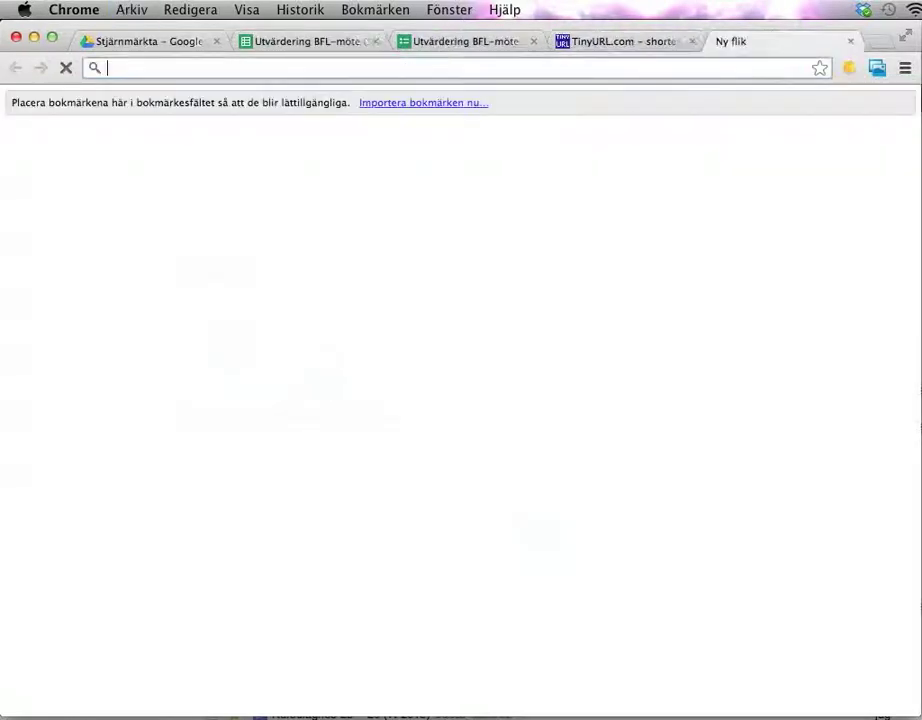
pyautogui.press('super+v')
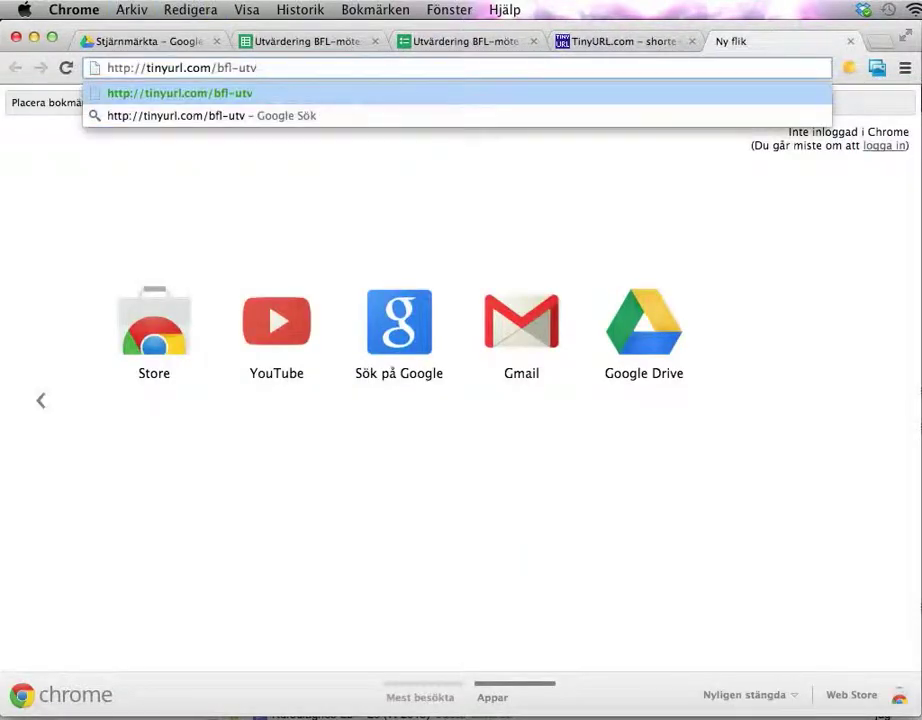
pyautogui.press('Return')
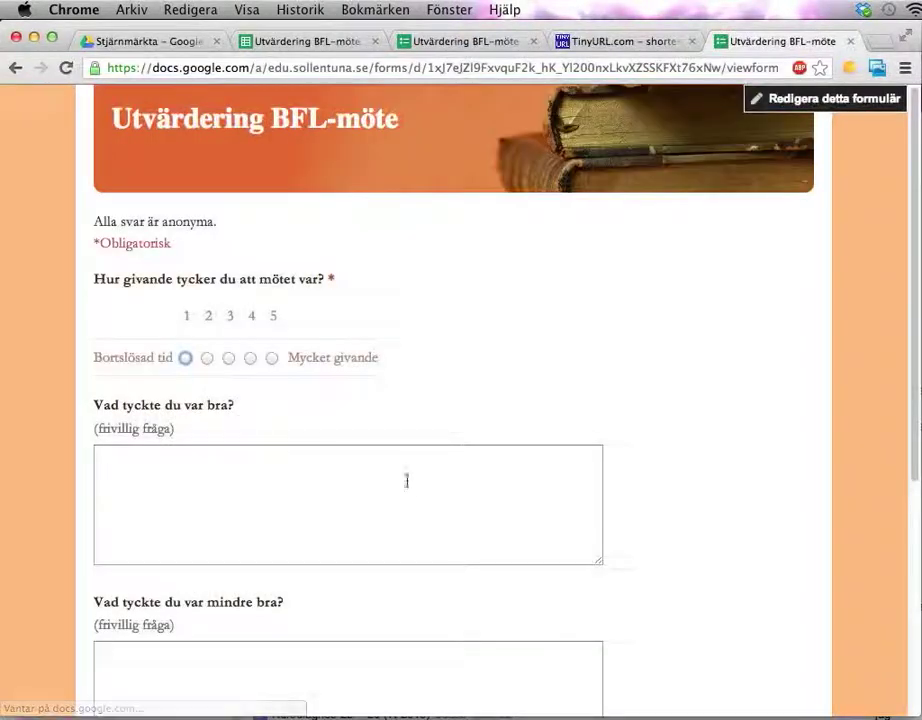
# Step: Look through the live form reached by the short link and close its tab
pyautogui.scroll(-5, 523, 425)
pyautogui.scroll(5, 523, 425)
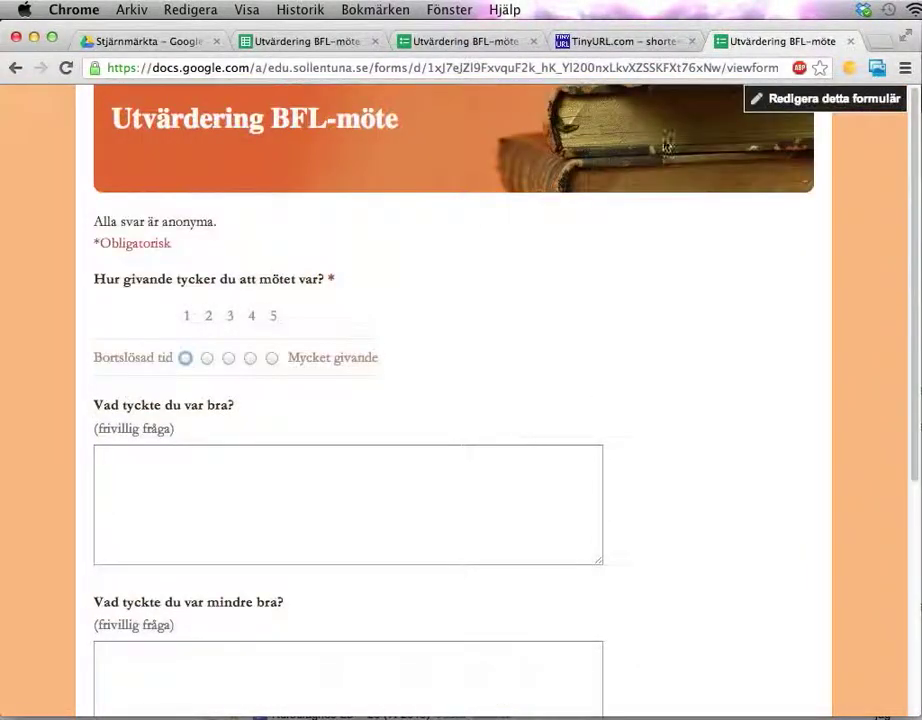
pyautogui.click(850, 41)
pyautogui.click(466, 384)
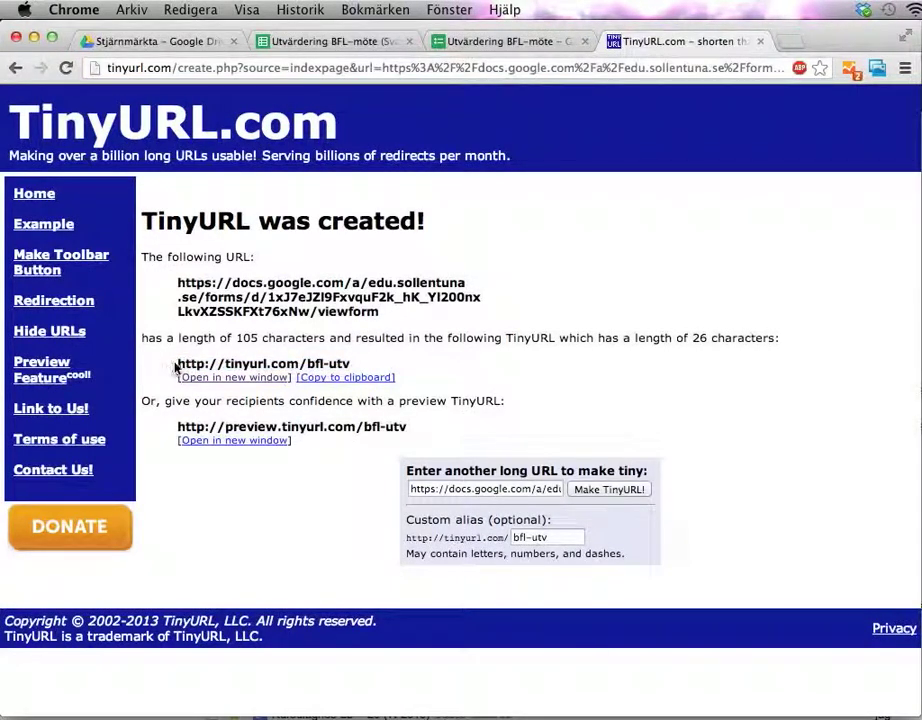
# Step: Show the file types Drive can create, dismiss them without creating anything, and return to the response spreadsheet
pyautogui.moveTo(176, 363); pyautogui.dragTo(372, 360)
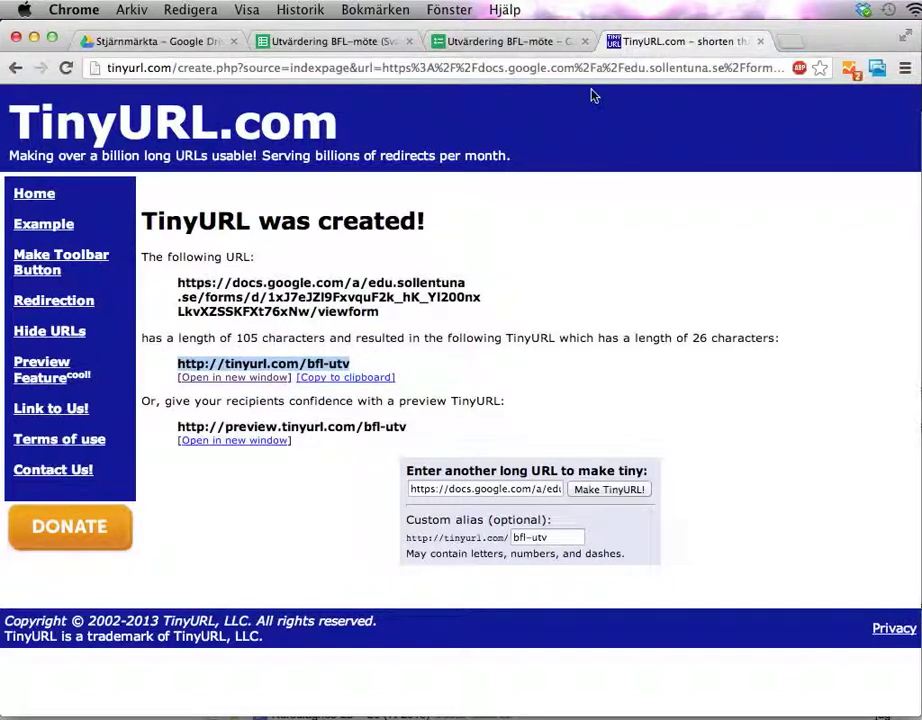
pyautogui.click(168, 41)
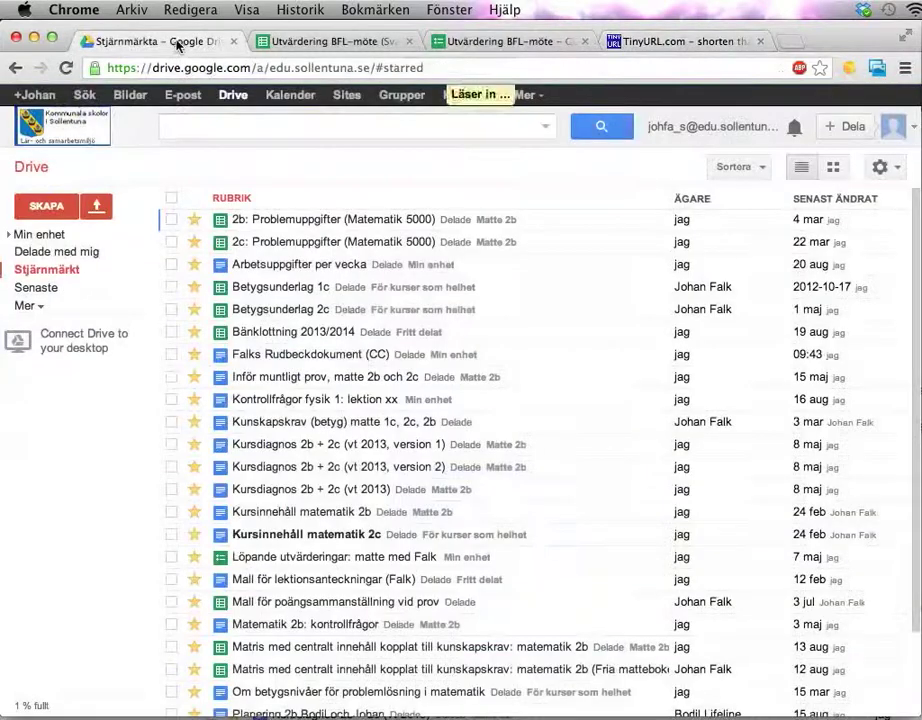
pyautogui.click(46, 206)
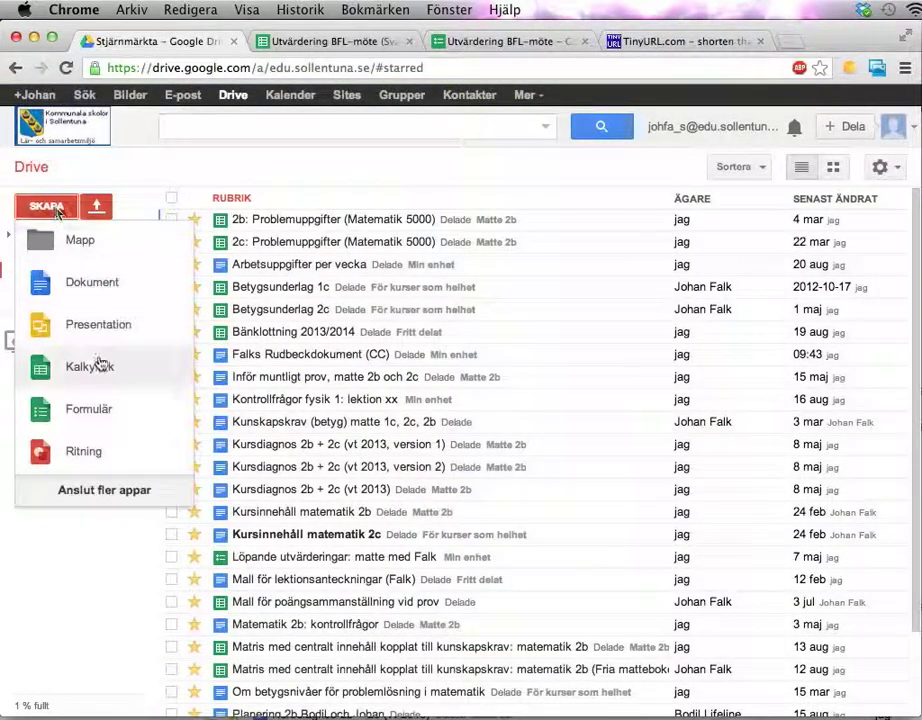
pyautogui.click(97, 588)
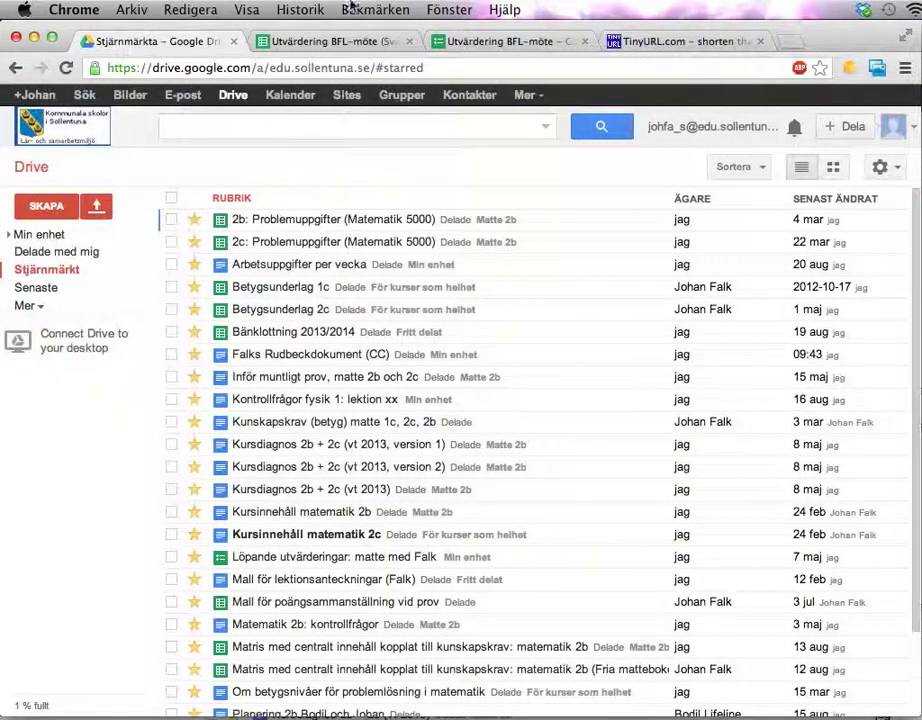
pyautogui.click(355, 48)
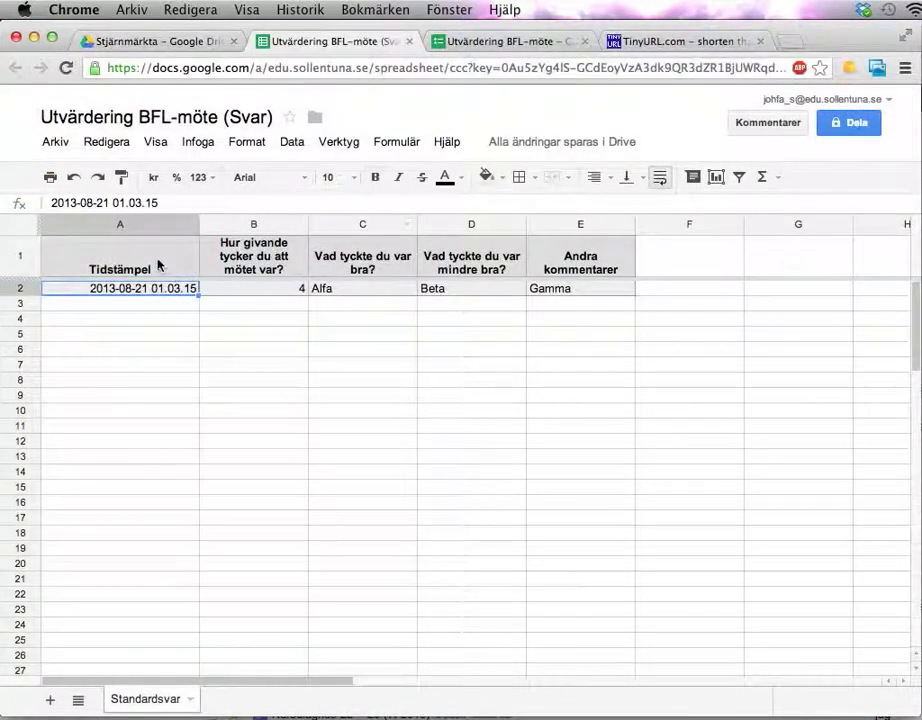
# Step: Highlight the response table from the header row through row 3 across columns A to E, and clear the selection
pyautogui.click(190, 262)
pyautogui.moveTo(400, 295); pyautogui.dragTo(581, 317)
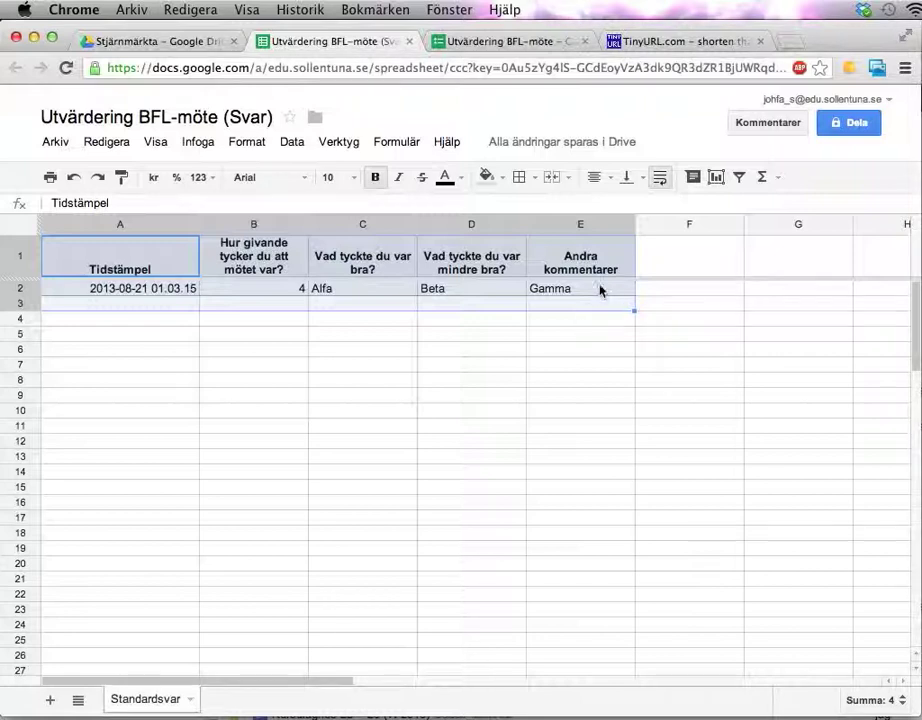
pyautogui.click(488, 320)
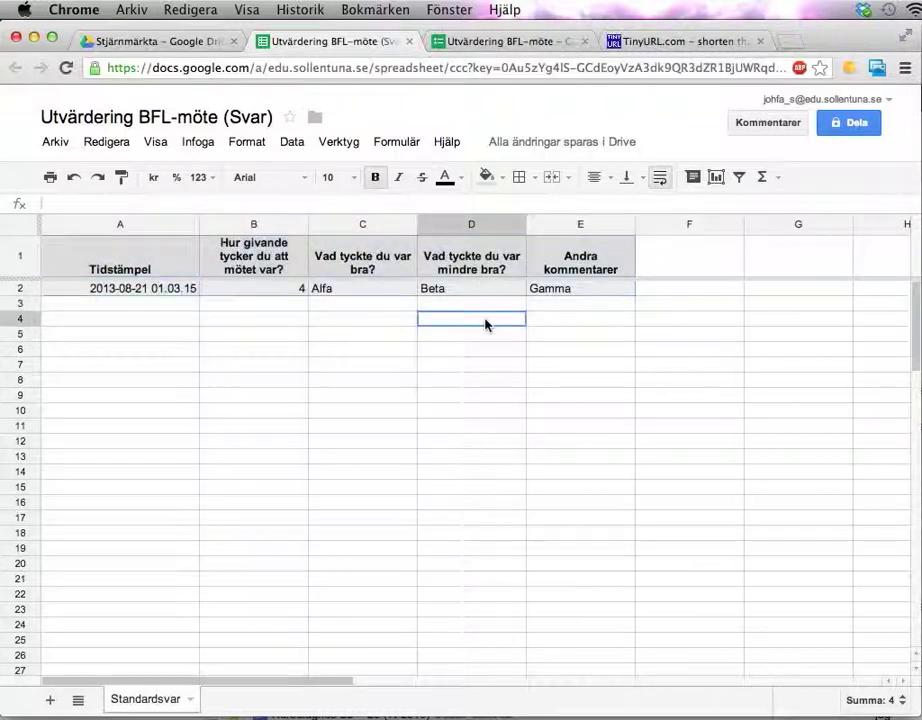
# Step: Show the shareable link of the form "Utvärdering BFL-möte" in its send dialog and dismiss it without sending
pyautogui.click(500, 42)
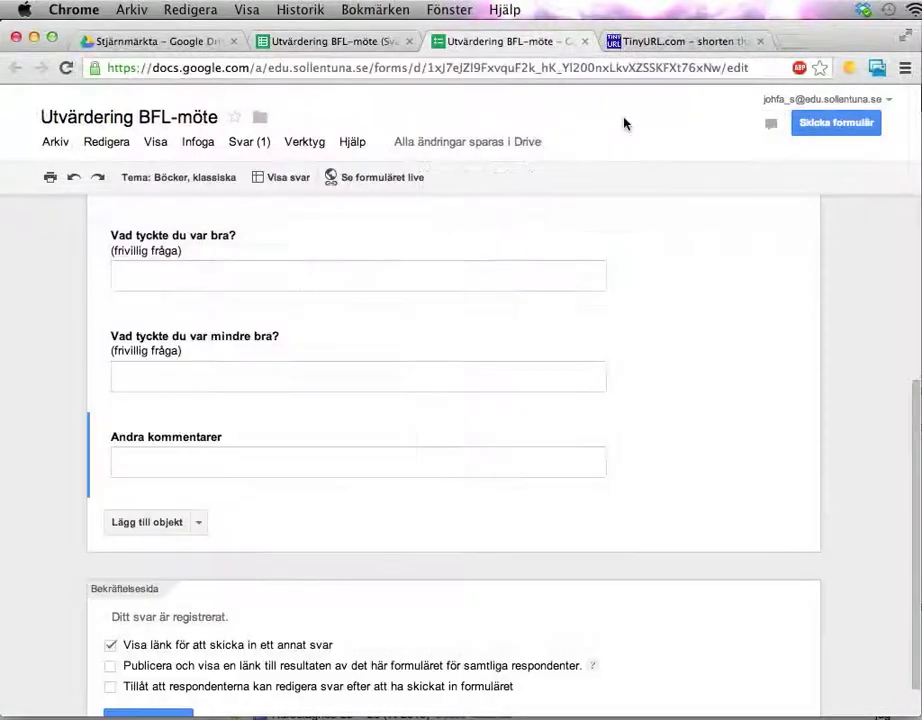
pyautogui.click(846, 122)
pyautogui.click(484, 330)
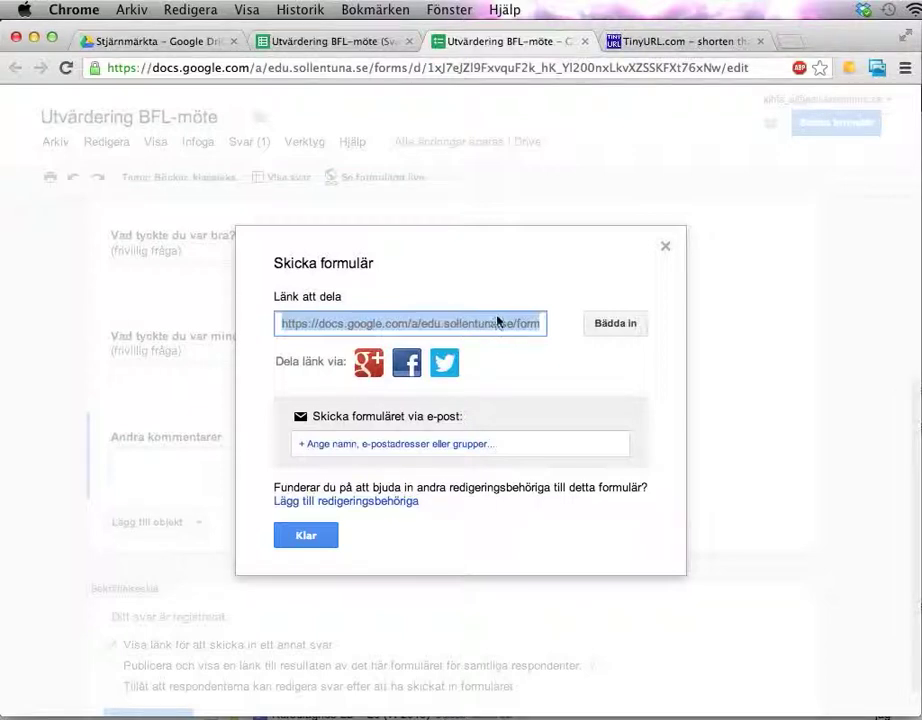
pyautogui.press('Escape')
# Step: Show the created short link's page, highlight the tinyurl.com part of its web address, and return to the starred files in Drive
pyautogui.click(665, 41)
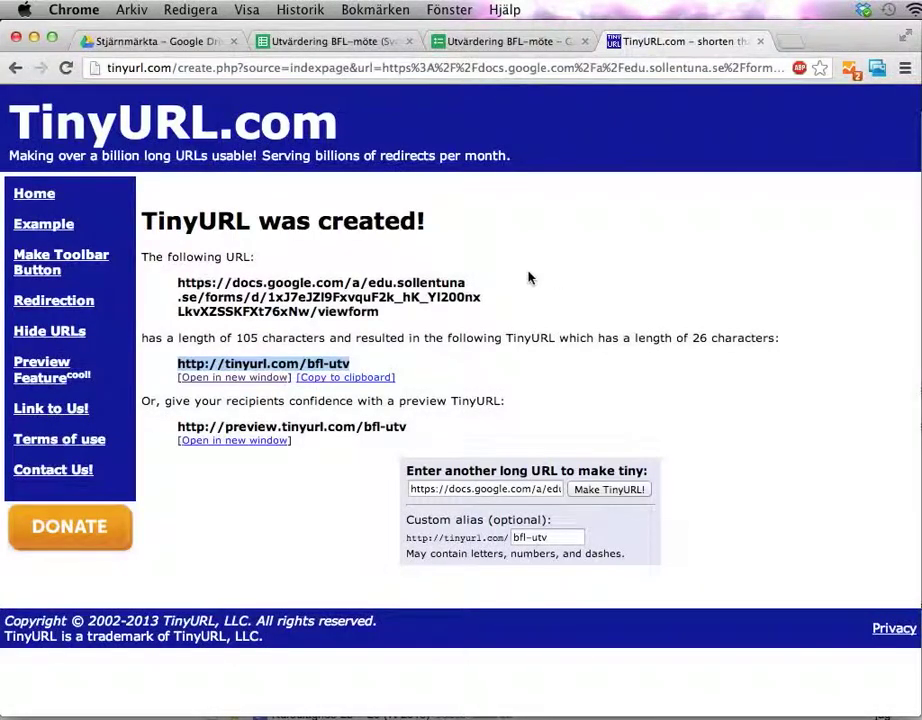
pyautogui.doubleClick(150, 67)
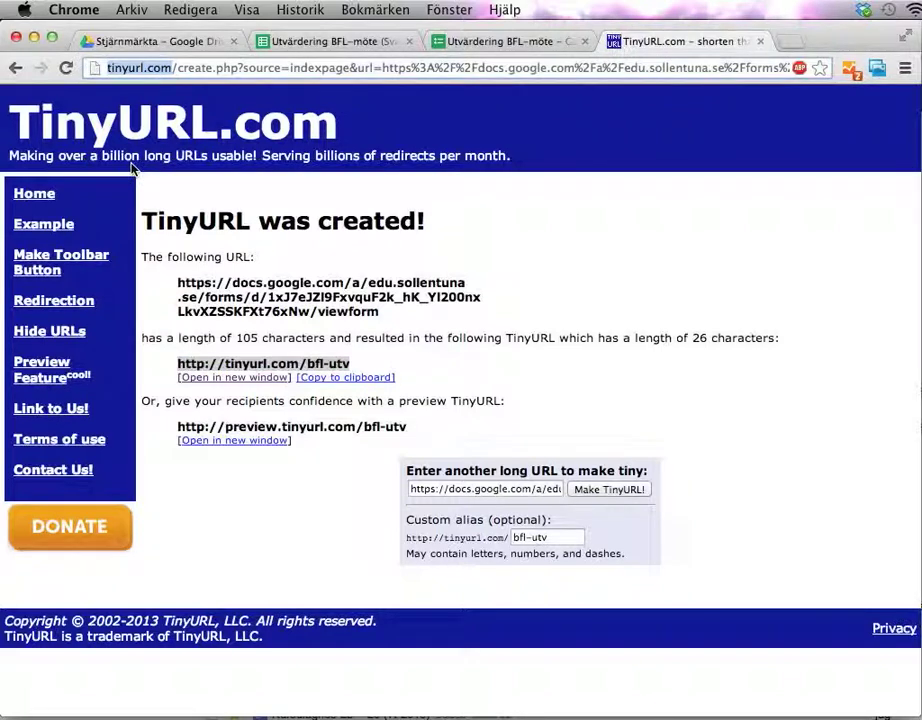
pyautogui.click(184, 44)
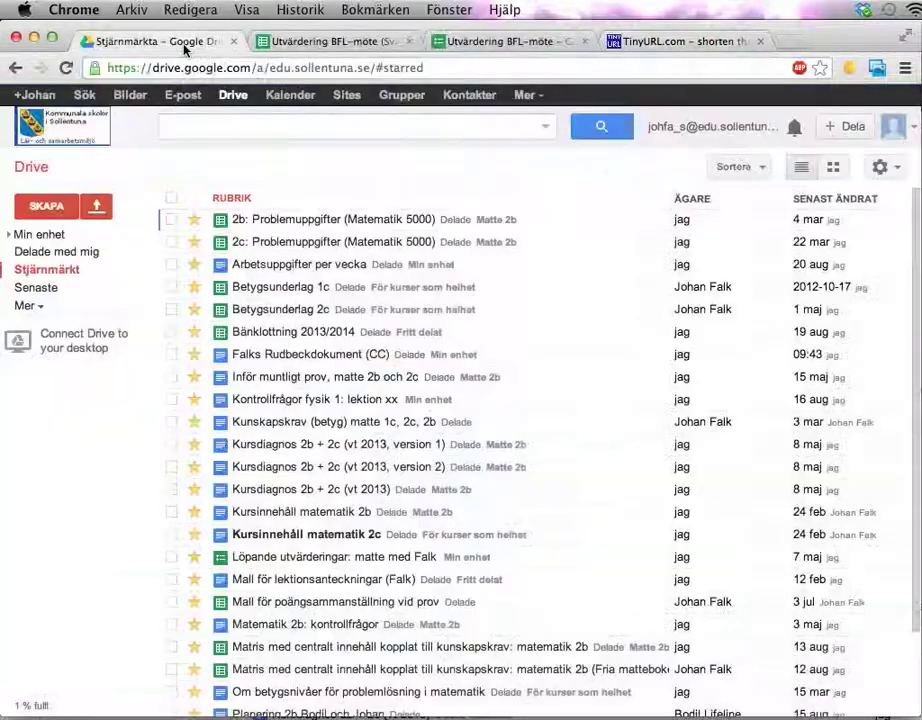